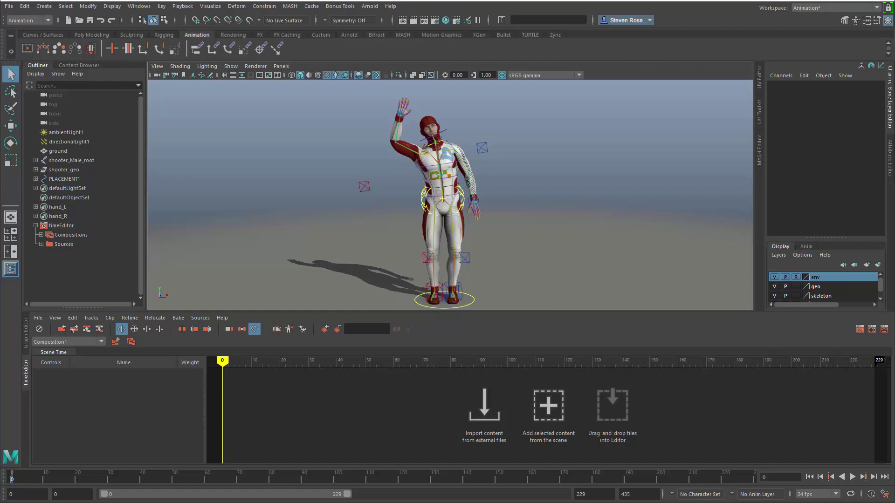
# Browse the Time Editor project folder's animation files and import the motion_C.mb clip into the Time Editor
pyautogui.click(91, 66)
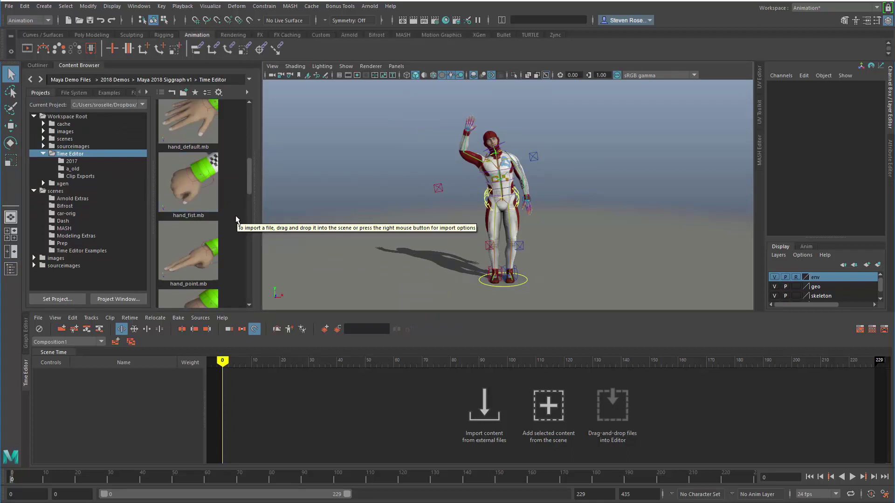
pyautogui.scroll(-3, 196, 158)
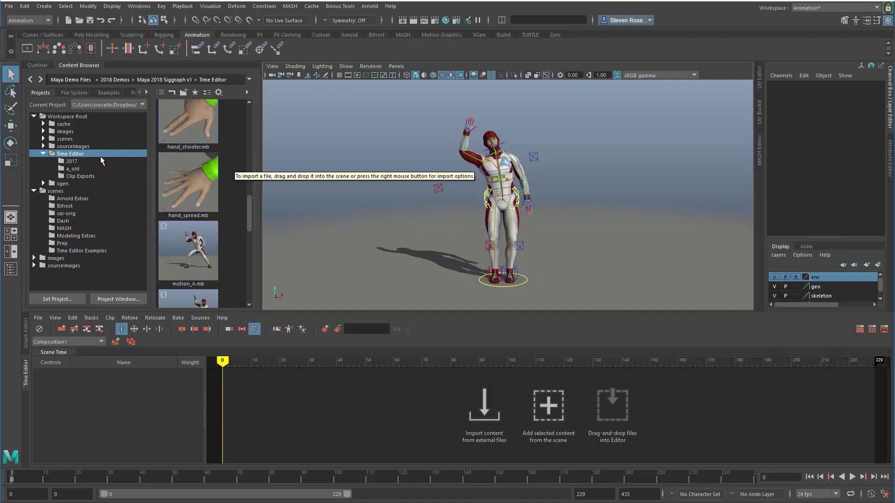
pyautogui.scroll(-5, 237, 160)
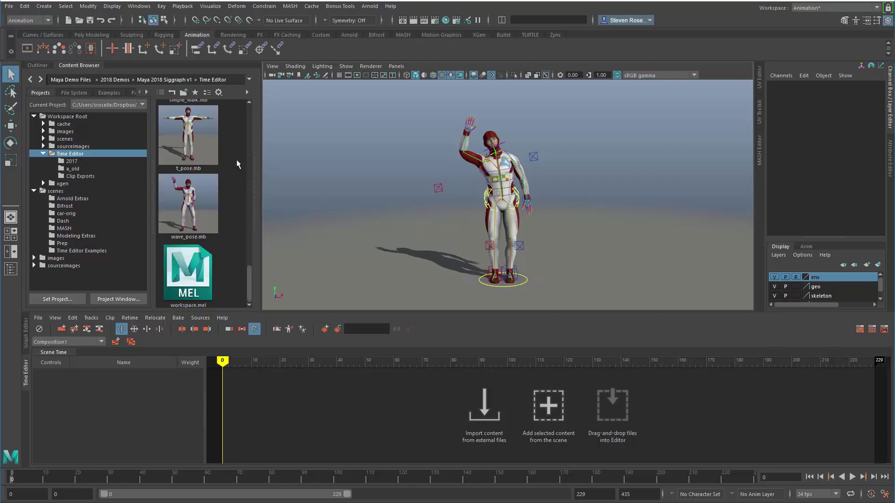
pyautogui.scroll(5, 237, 159)
pyautogui.scroll(-2, 238, 159)
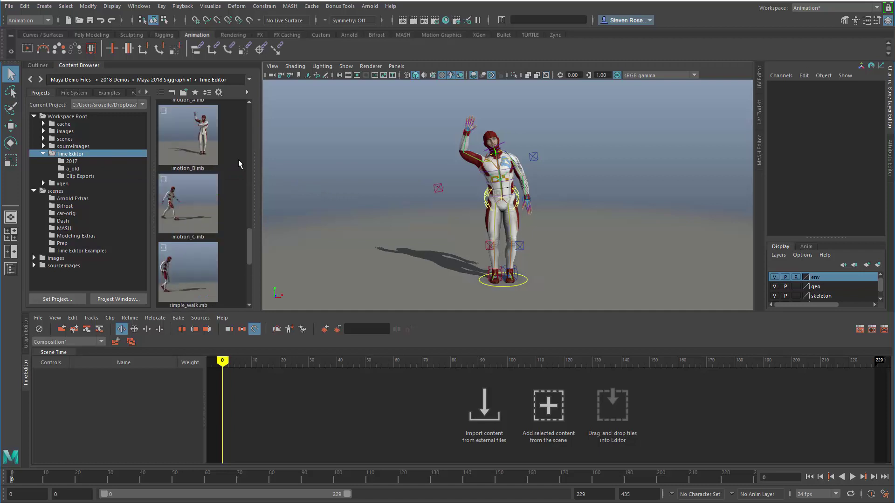
pyautogui.moveTo(179, 144)
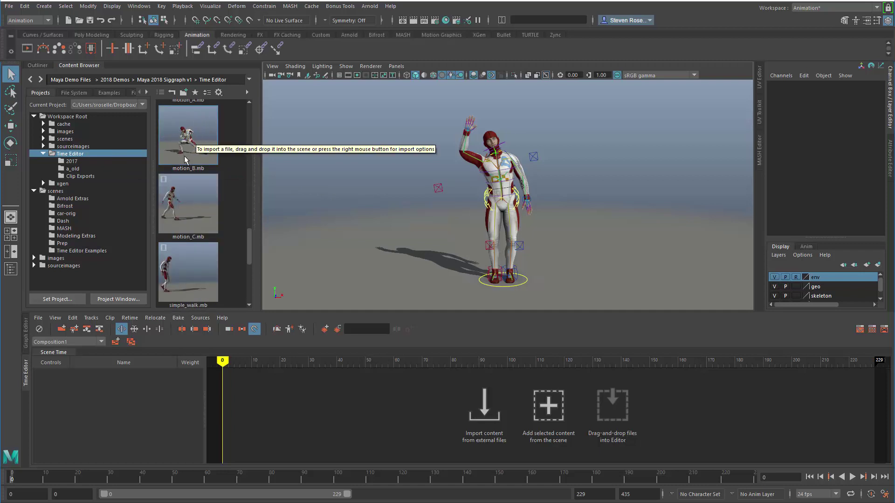
pyautogui.moveTo(195, 216)
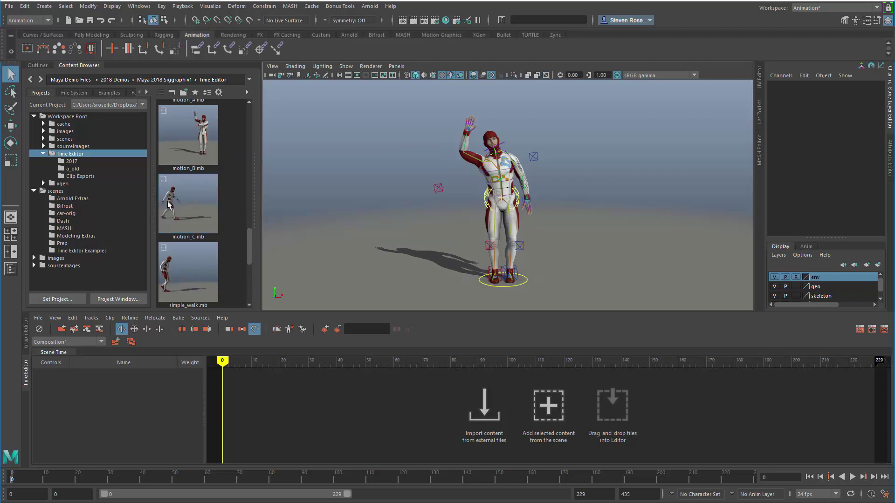
pyautogui.moveTo(169, 209); pyautogui.dragTo(263, 403)
pyautogui.click(349, 256)
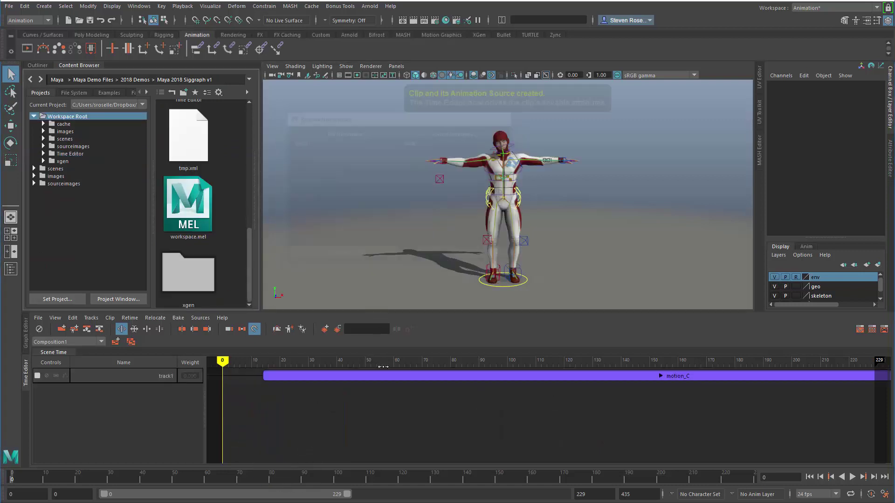
# Move the motion_C clip to start at about frame -10, then play back and scrub its animation
pyautogui.scroll(-5, 385, 382)
pyautogui.moveTo(417, 376); pyautogui.dragTo(394, 373)
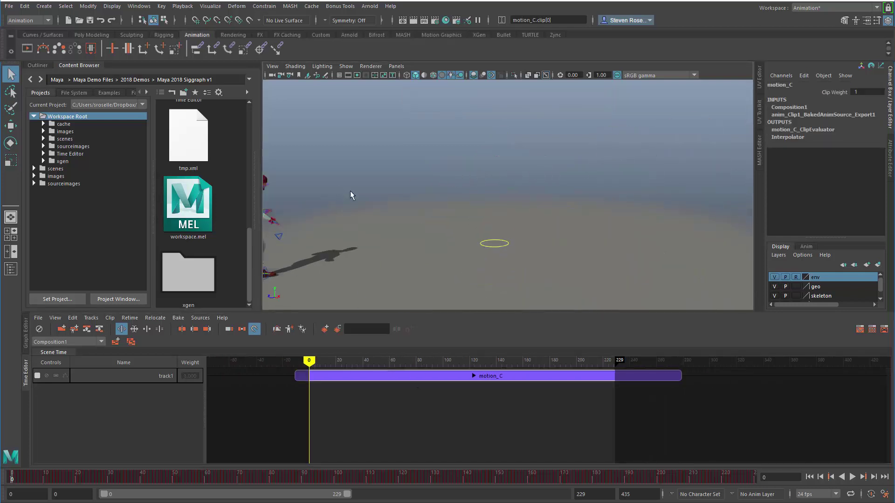
pyautogui.keyDown('alt'); pyautogui.moveTo(397, 205); pyautogui.dragTo(444, 210); pyautogui.keyUp('alt')
pyautogui.hotkey('alt', 'v')
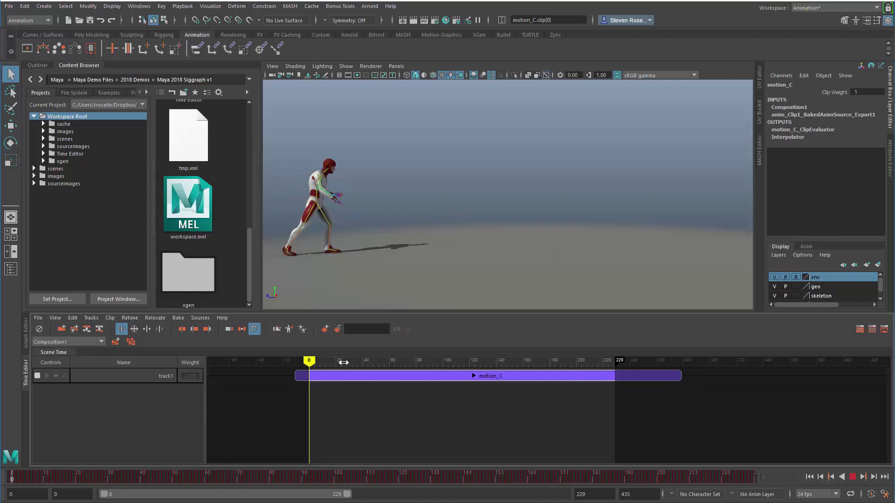
pyautogui.moveTo(347, 363); pyautogui.dragTo(305, 376)
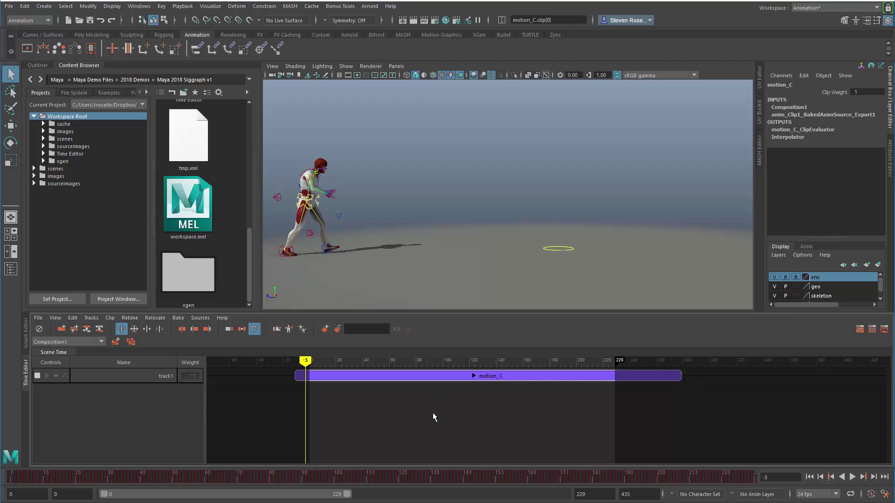
# Delete the motion_C clip from track1 in the Time Editor
pyautogui.click(433, 413)
pyautogui.click(437, 377)
pyautogui.press('Delete')
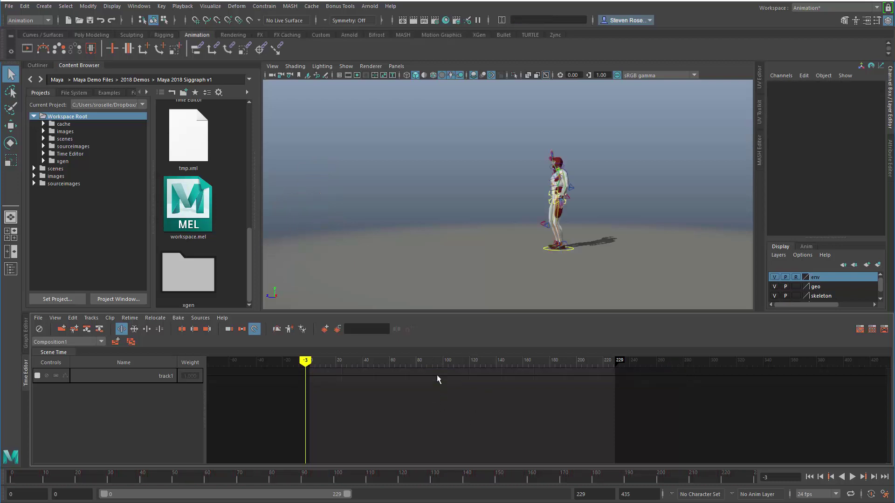
# Play back the character's keyframed waving animation from a front view, stopping at frame 46
pyautogui.keyDown('alt'); pyautogui.moveTo(480, 280); pyautogui.dragTo(560, 243); pyautogui.keyUp('alt')
pyautogui.hotkey('alt', 'v')
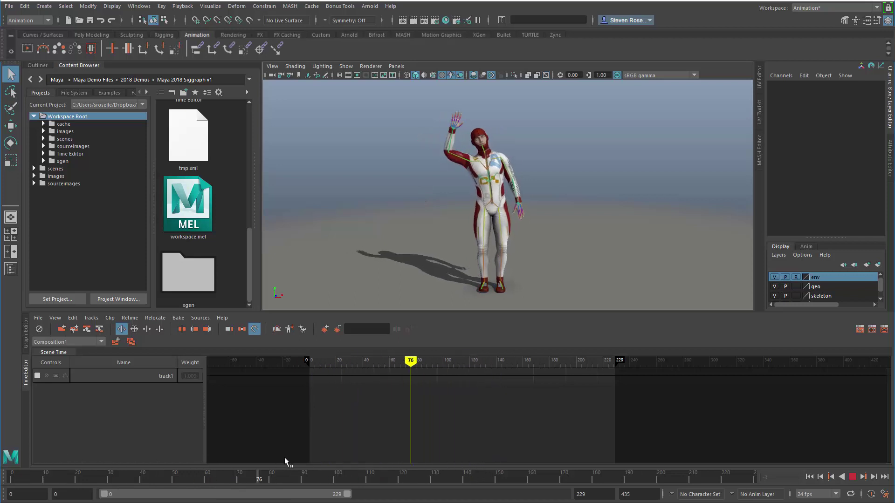
pyautogui.hotkey('alt', 'v')
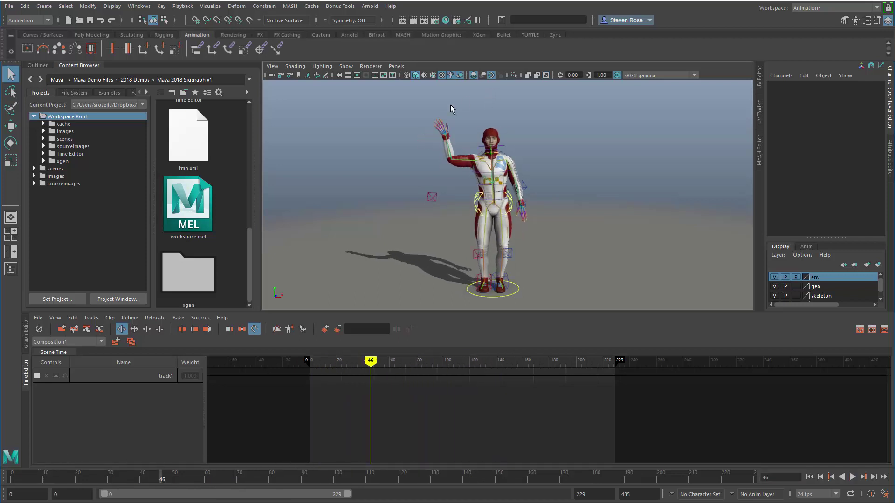
# Select the raised hand's rt_hand control and examine its animation curves in the Graph Editor
pyautogui.moveTo(409, 123); pyautogui.dragTo(455, 145)
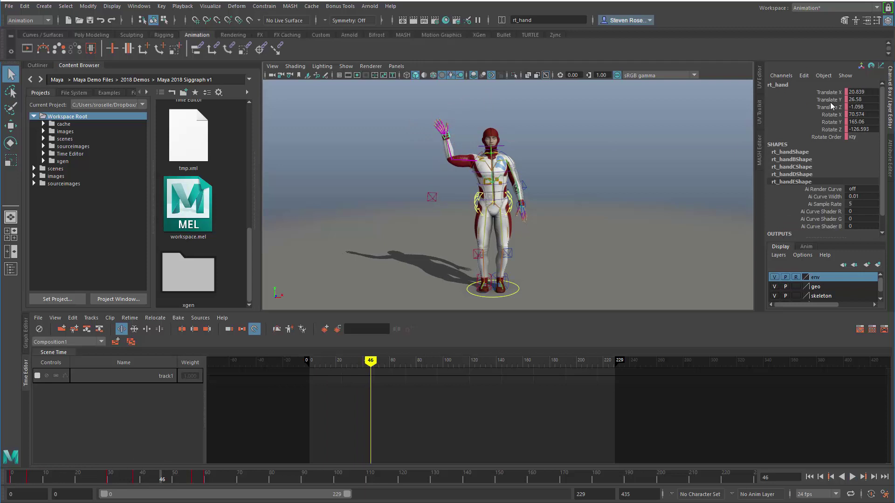
pyautogui.click(26, 347)
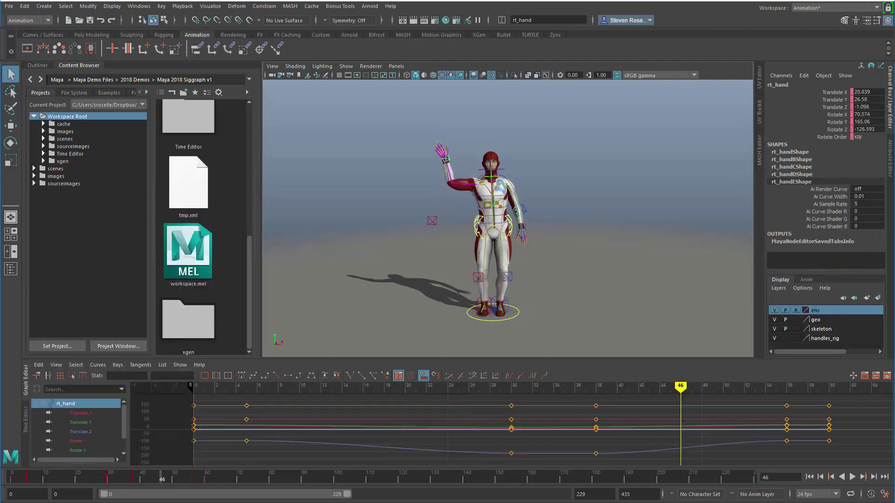
pyautogui.click(26, 434)
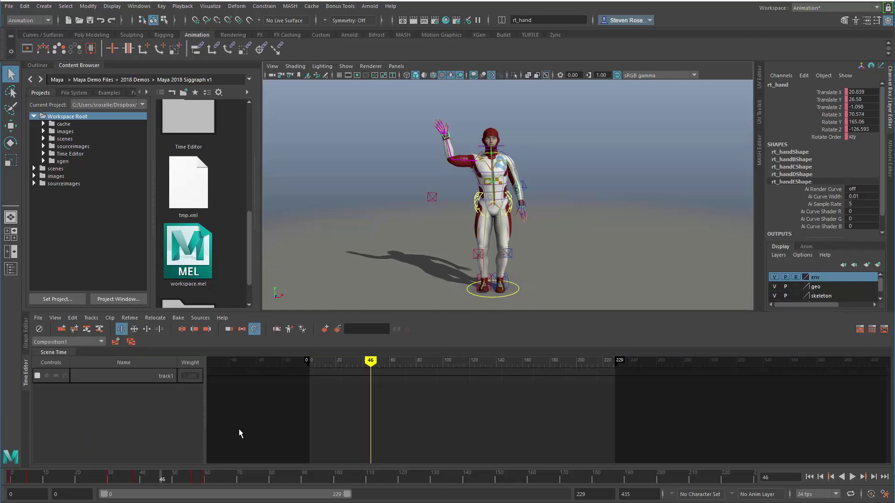
# Select the PLACEMENT1 control and add its animation from the scene selection as a clip on track1
pyautogui.click(519, 290)
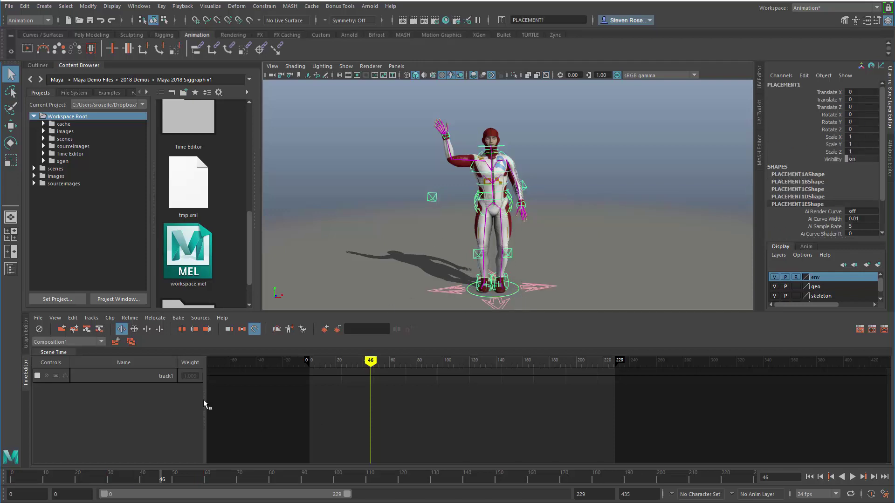
pyautogui.rightClick(349, 374)
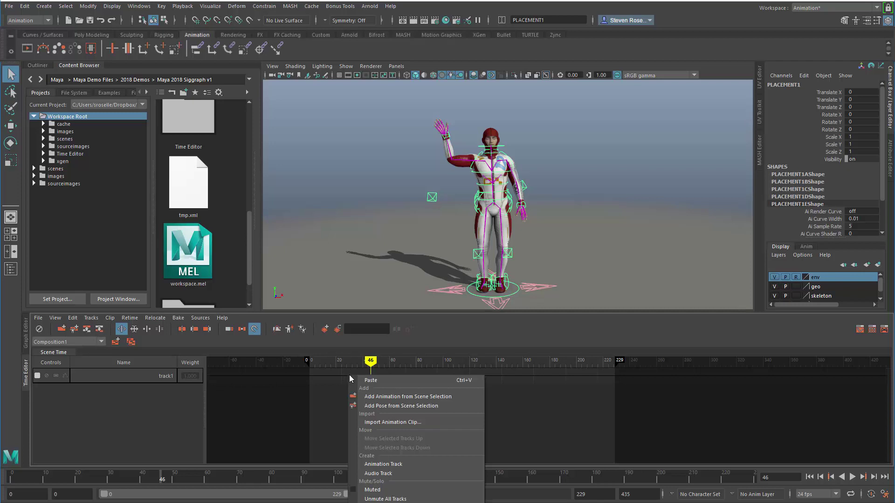
pyautogui.click(390, 397)
pyautogui.click(247, 270)
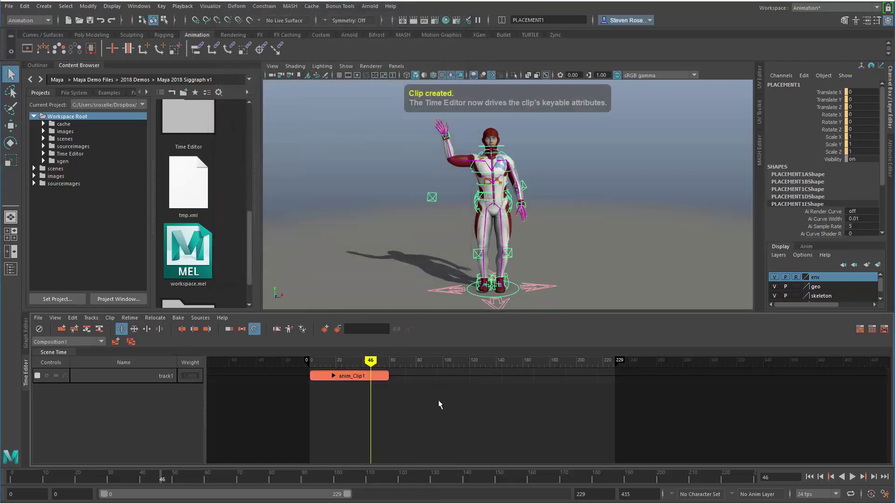
# Play back the waving clip in the Time Editor and scrub to frame 22
pyautogui.scroll(3, 344, 399)
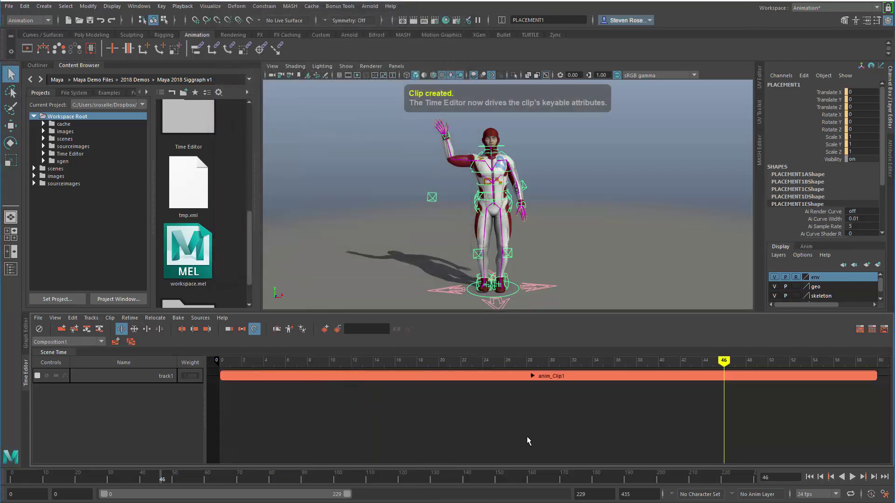
pyautogui.press('f')
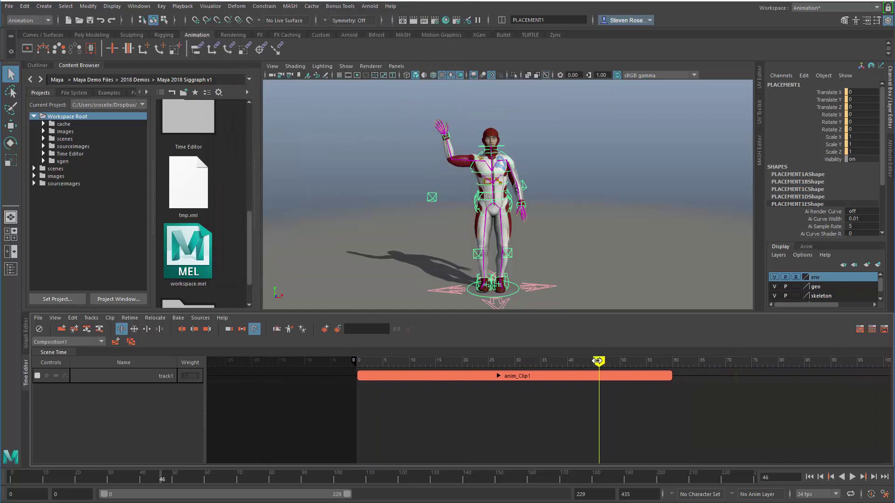
pyautogui.hotkey('alt', 'v')
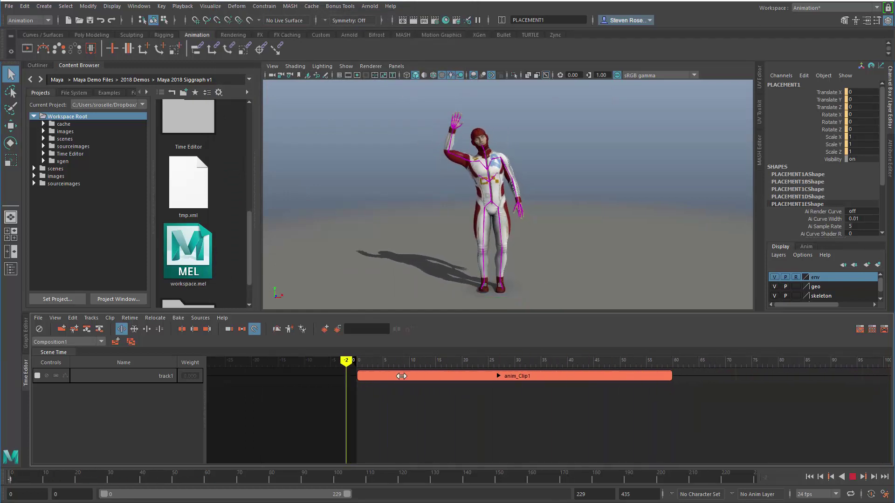
pyautogui.hotkey('alt', 'v')
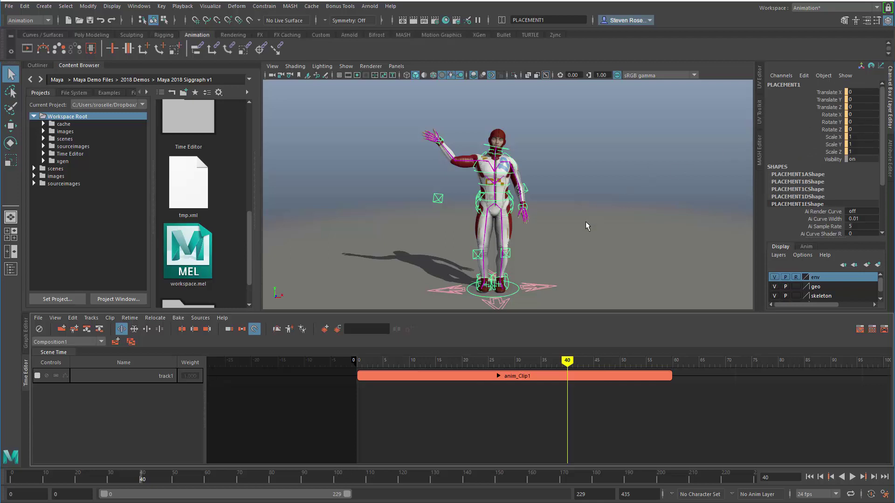
pyautogui.moveTo(566, 361); pyautogui.dragTo(482, 379)
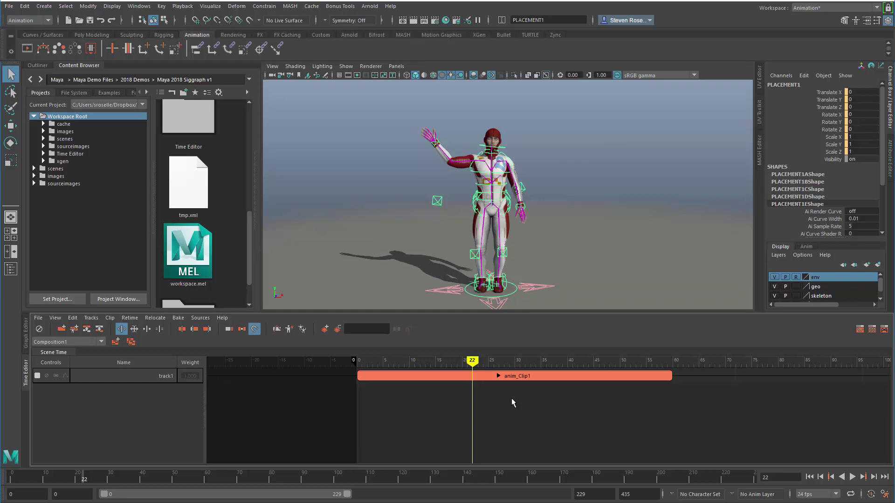
# Set the export options for the selected anim_Clip1 clip to Maya Binary with Save Thumbnail/Playblast enabled
pyautogui.scroll(1, 501, 393)
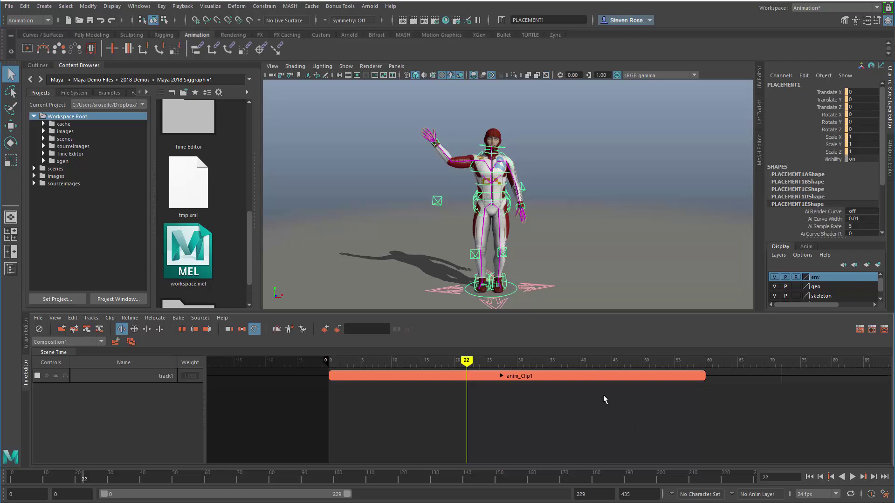
pyautogui.click(573, 375)
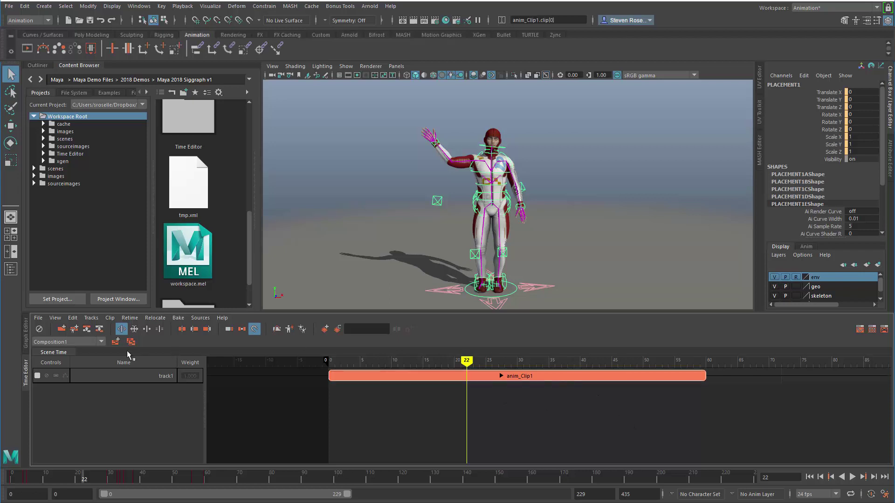
pyautogui.click(40, 318)
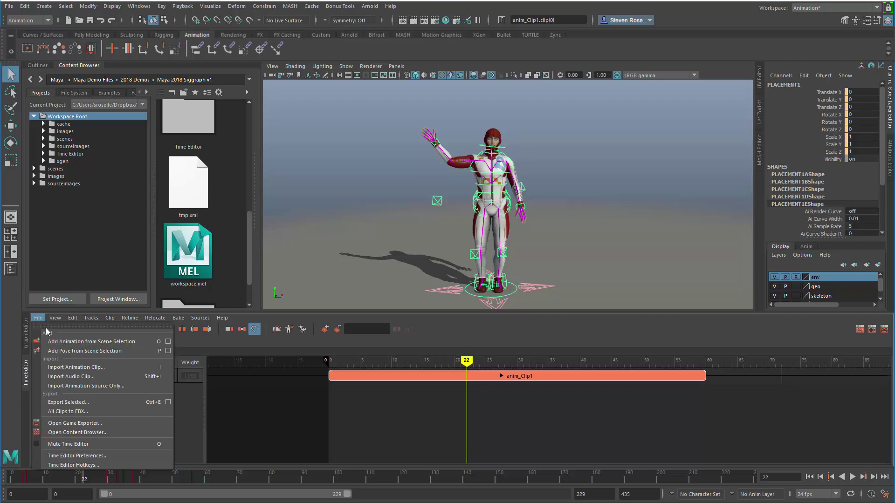
pyautogui.click(168, 403)
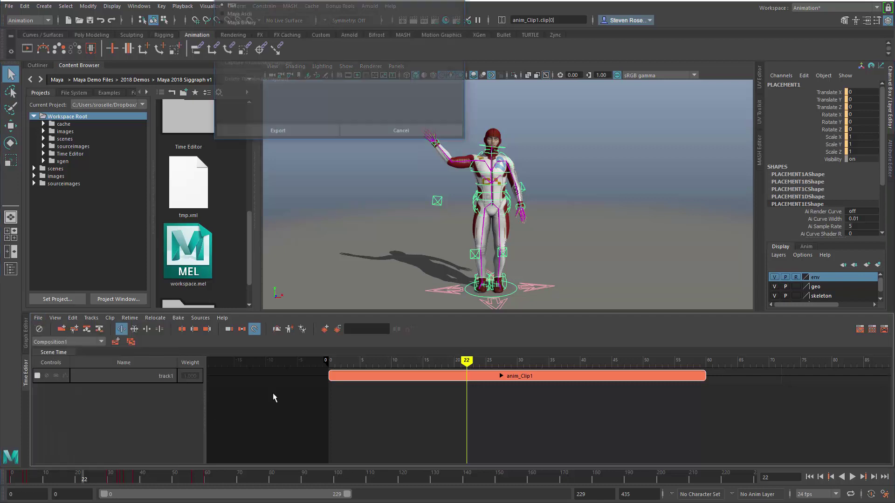
pyautogui.moveTo(328, 1); pyautogui.dragTo(457, 164)
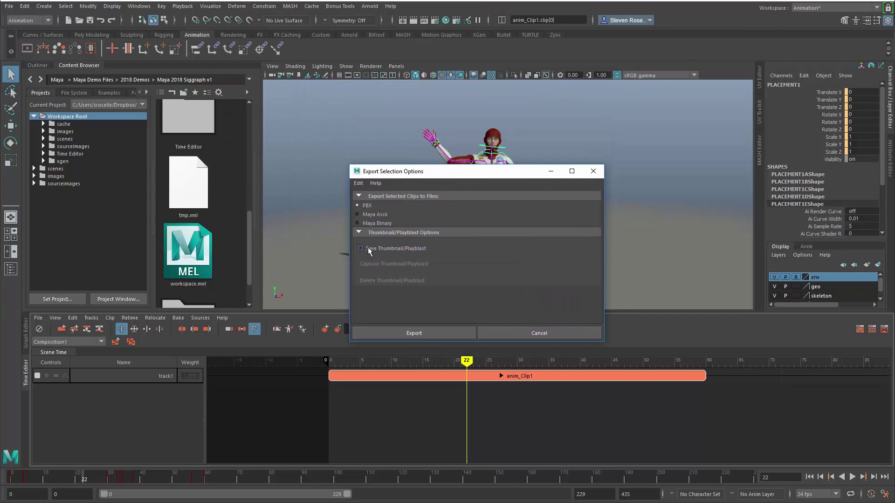
pyautogui.click(371, 224)
pyautogui.click(384, 249)
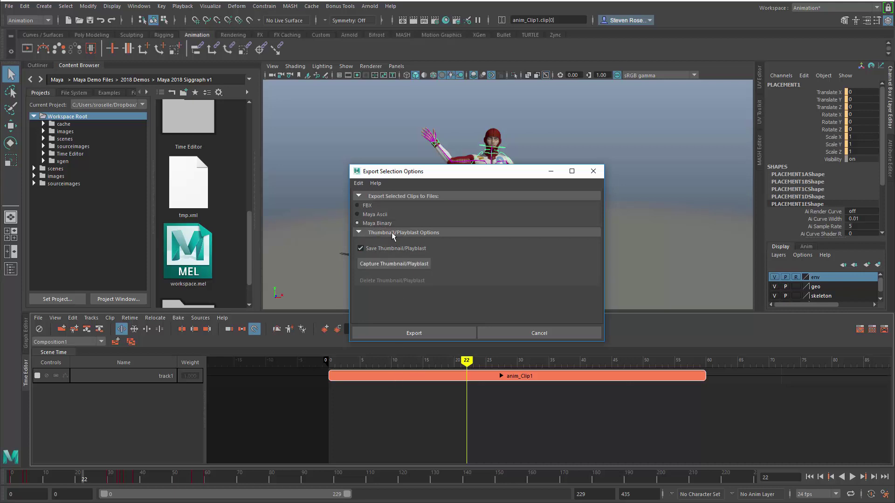
# Open the thumbnail/playblast capture and frame the character's upper body and raised hand inside the capture area
pyautogui.moveTo(448, 173); pyautogui.dragTo(734, 100)
pyautogui.keyDown('alt'); pyautogui.moveTo(522, 252); pyautogui.dragTo(532, 259, button='right'); pyautogui.keyUp('alt')
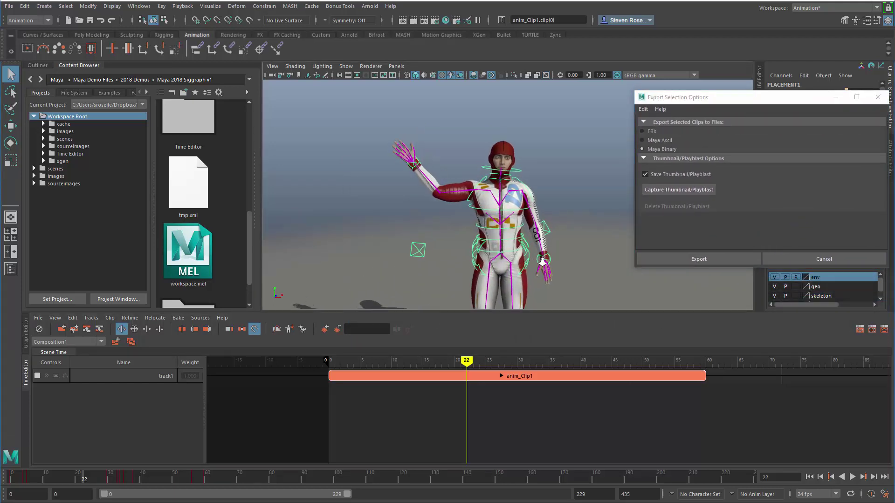
pyautogui.click(671, 193)
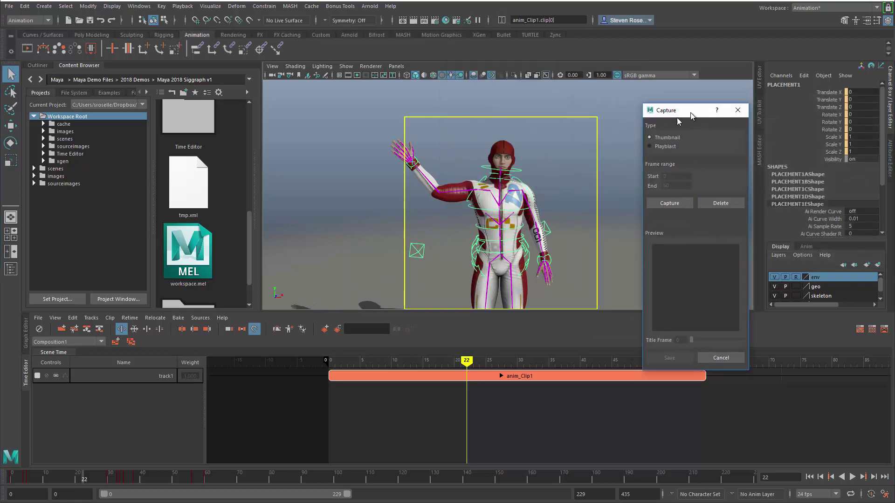
pyautogui.moveTo(501, 198)
pyautogui.keyDown('alt'); pyautogui.mouseDown()
pyautogui.moveTo(517, 215)
pyautogui.moveTo(504, 200)
pyautogui.mouseUp(); pyautogui.keyUp('alt')
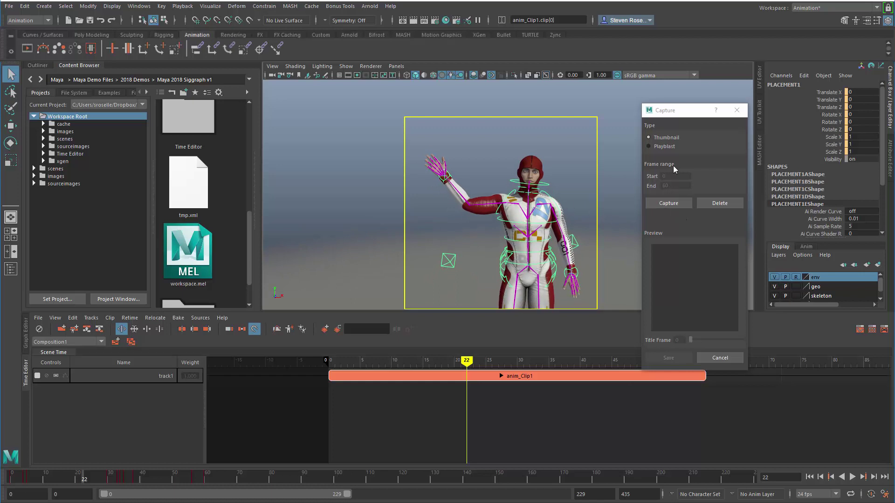
# Set the capture type to Playblast with an end frame of 30
pyautogui.click(660, 146)
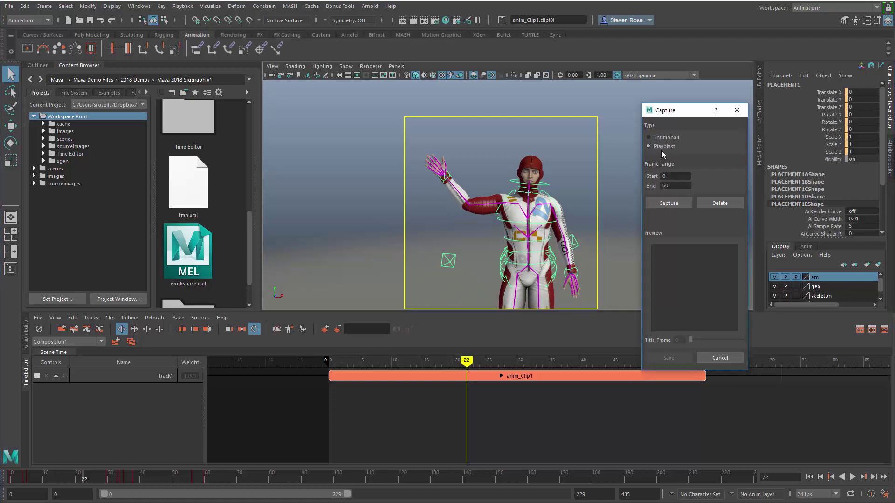
pyautogui.click(664, 185)
pyautogui.write('30')
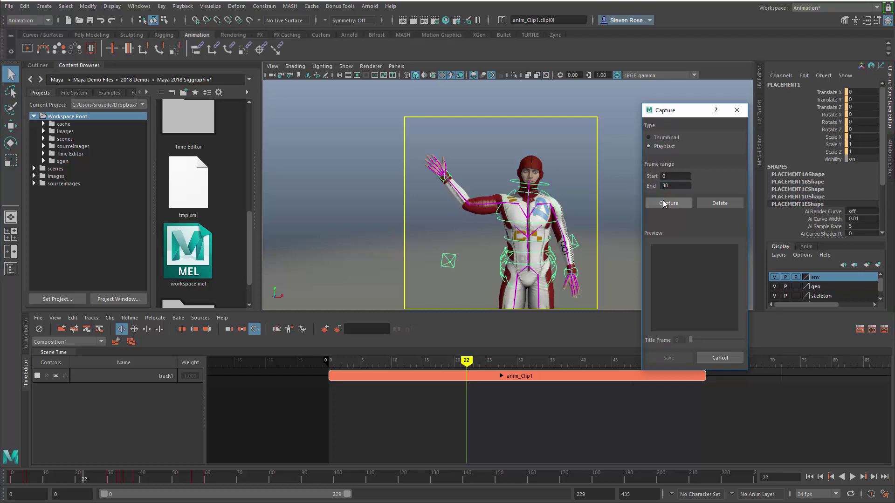
# Set the playblast's end frame to 60, then capture, preview and save it as the clip's thumbnail
pyautogui.click(670, 185)
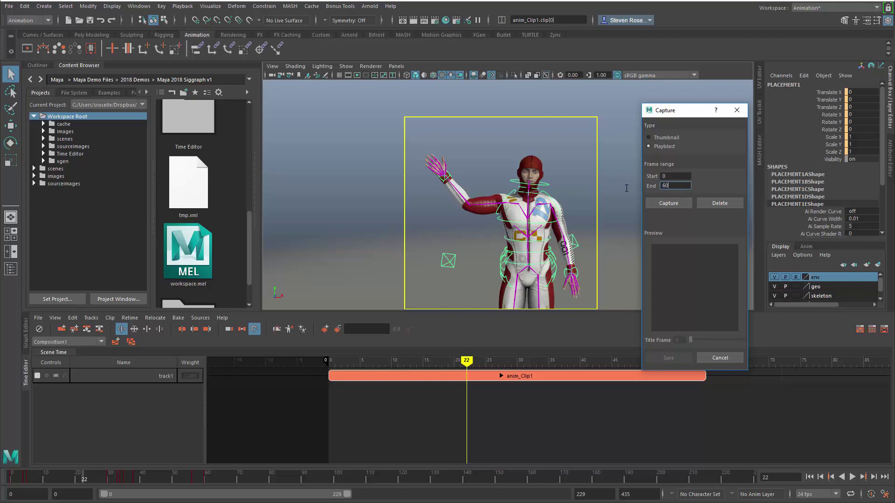
pyautogui.press('Return')
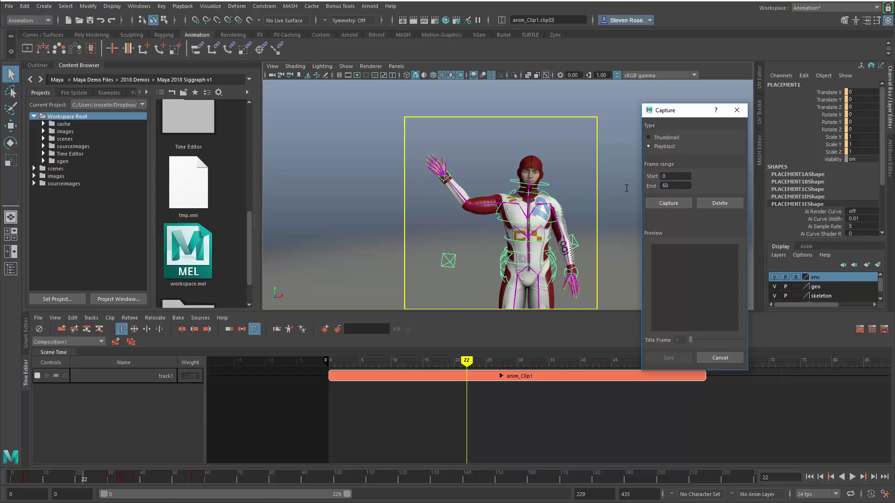
pyautogui.click(670, 206)
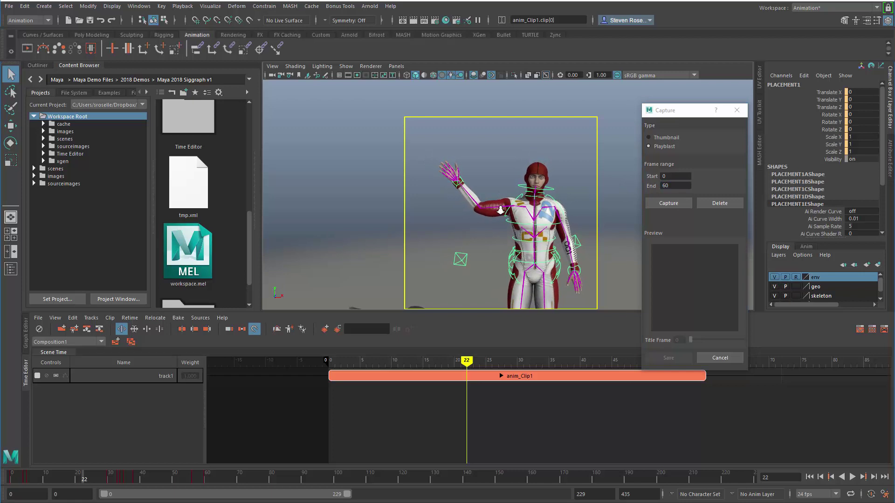
pyautogui.click(678, 204)
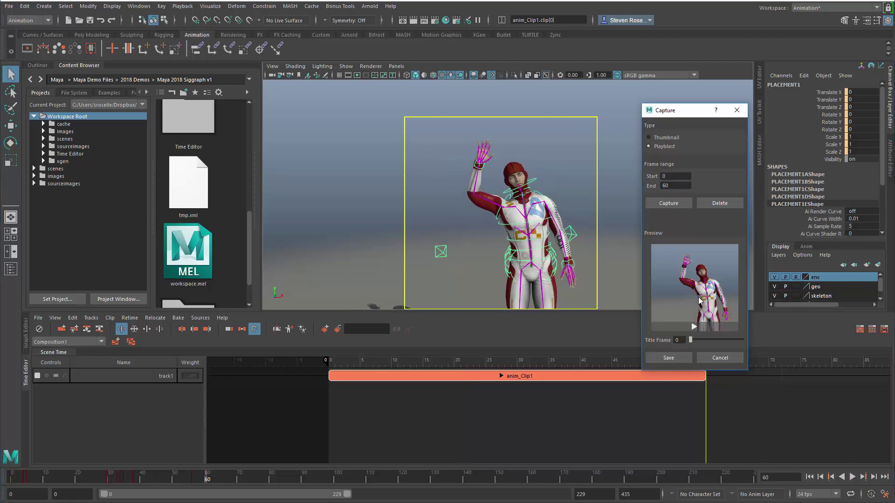
pyautogui.click(694, 327)
pyautogui.click(668, 357)
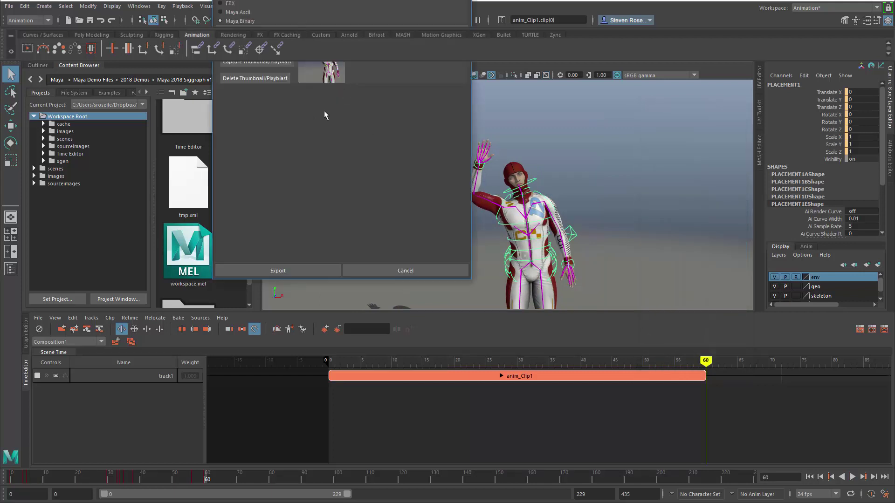
# Export the clip as a Maya Binary file named Wave-Short and close the export dialog
pyautogui.click(294, 272)
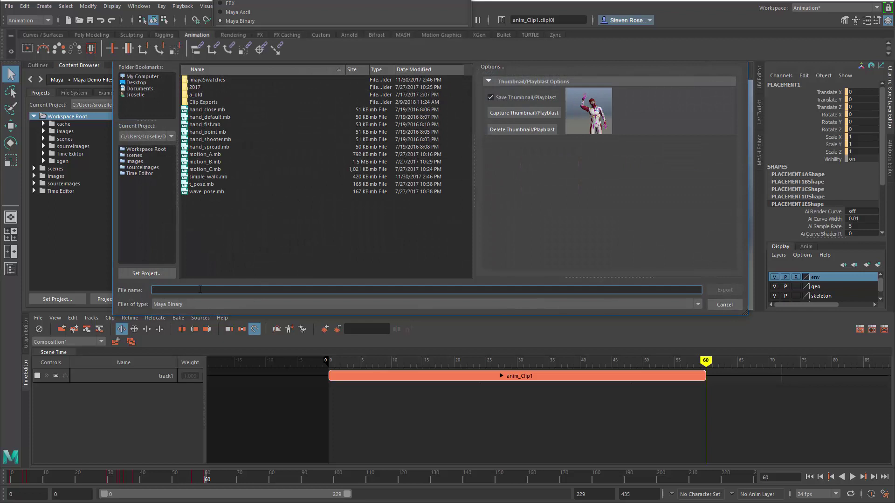
pyautogui.write('W')
pyautogui.press('BackSpace')
pyautogui.write('Wave')
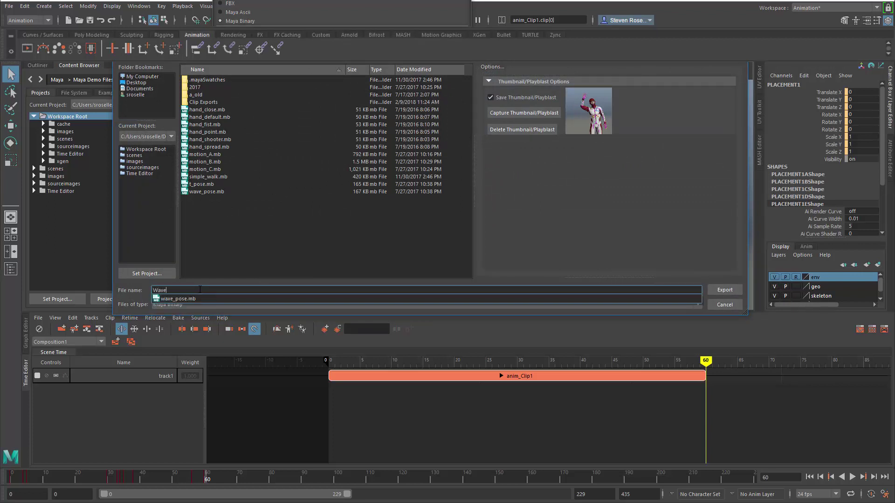
pyautogui.write('-Short')
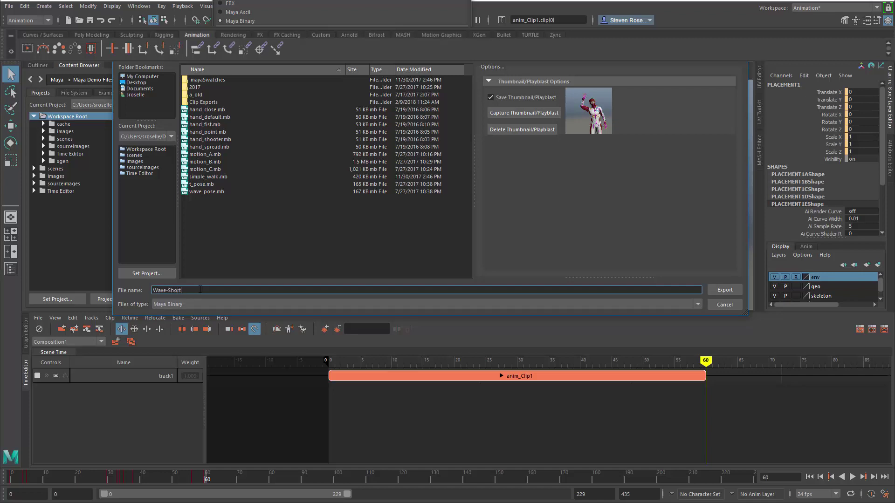
pyautogui.press('Return')
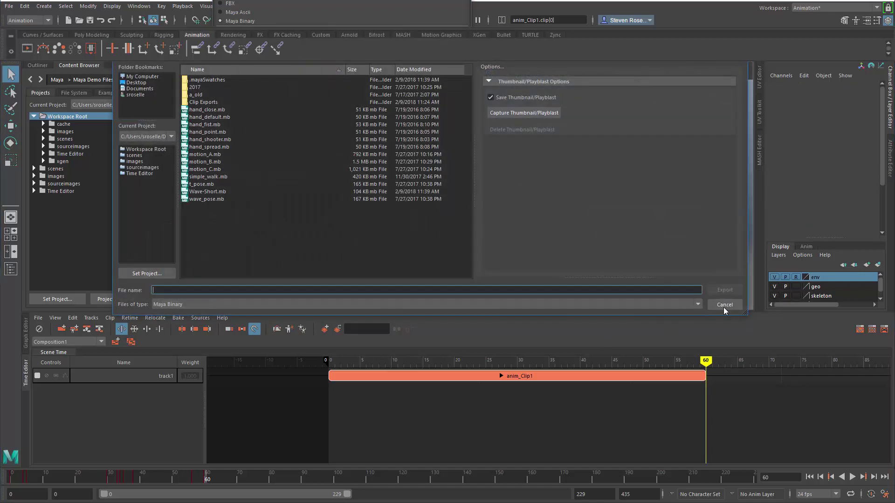
pyautogui.click(737, 307)
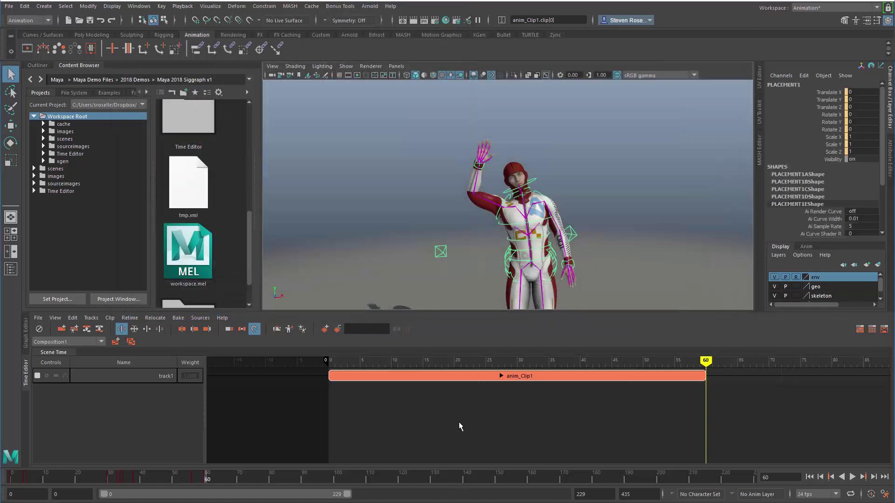
# Delete the anim_Clip1 clip from track1 in the Time Editor
pyautogui.click(458, 421)
pyautogui.click(459, 377)
pyautogui.press('Delete')
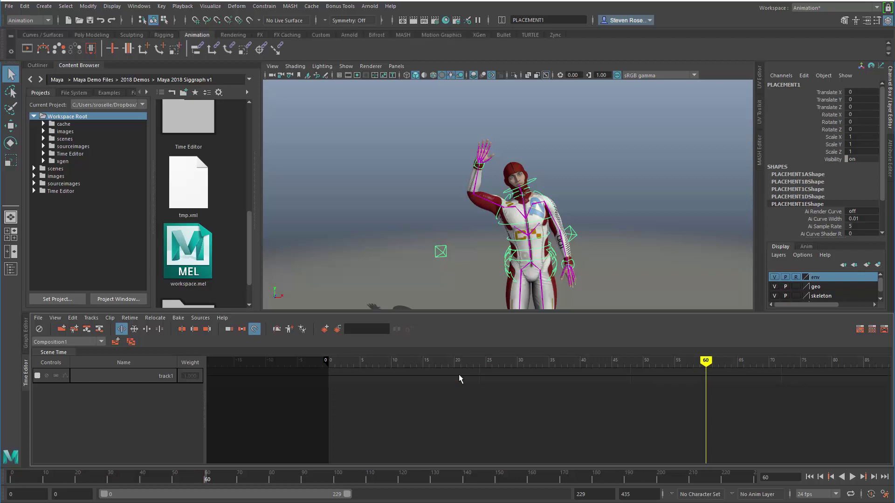
# Delete all animation sources, from anim_Clip1_AnimSource through TPose, under the timeEditor node in the Outliner
pyautogui.click(38, 66)
pyautogui.click(35, 225)
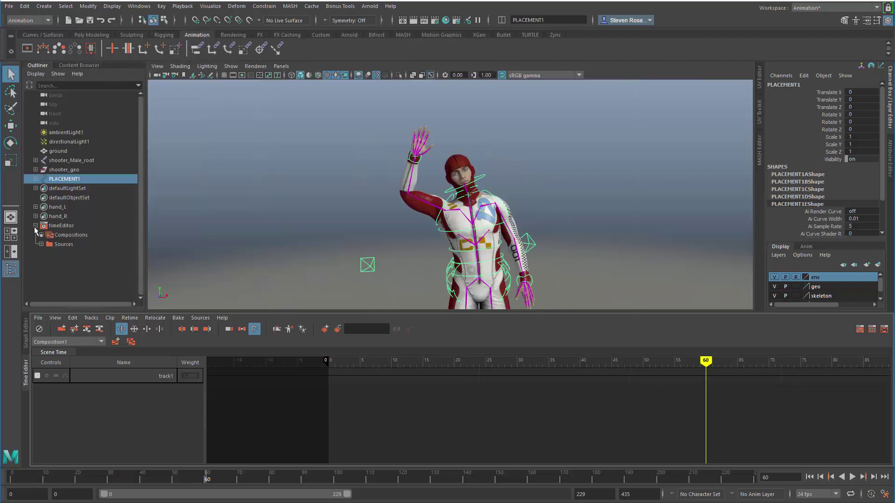
pyautogui.click(41, 245)
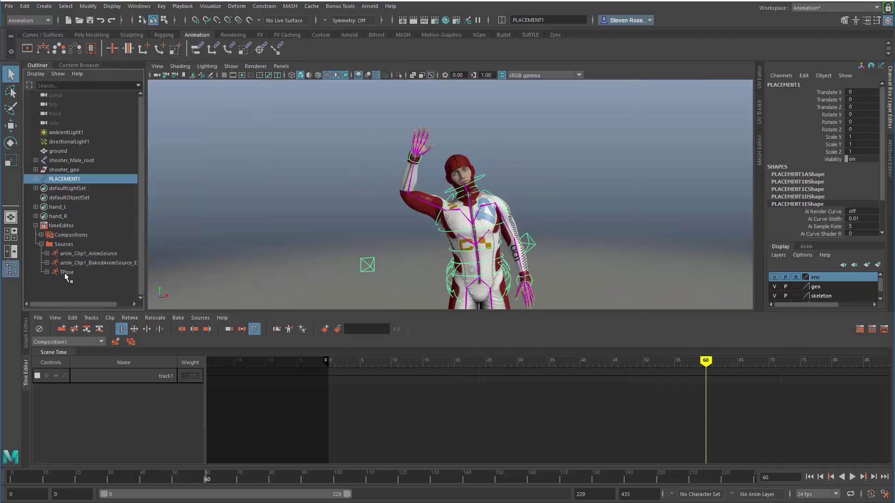
pyautogui.click(67, 273)
pyautogui.keyDown('shift'); pyautogui.click(70, 255); pyautogui.keyUp('shift')
pyautogui.press('Delete')
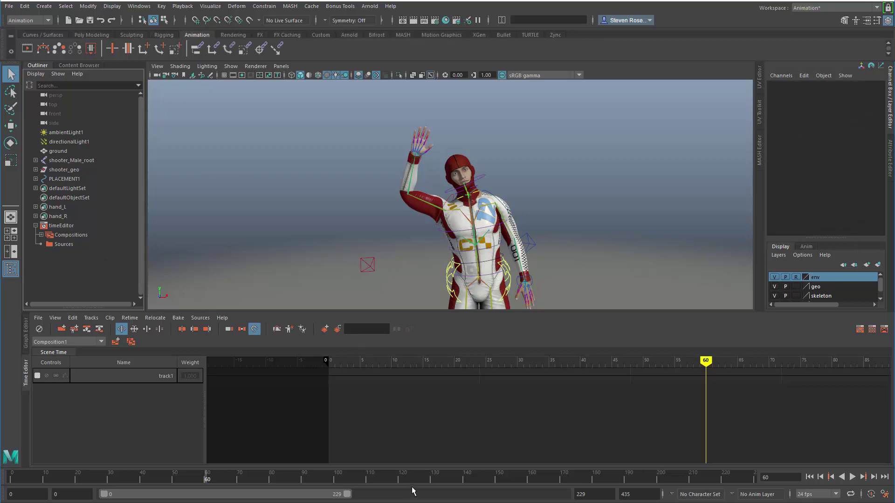
# Play back the scene to check whether the character still has any animation
pyautogui.hotkey('alt', 'v')
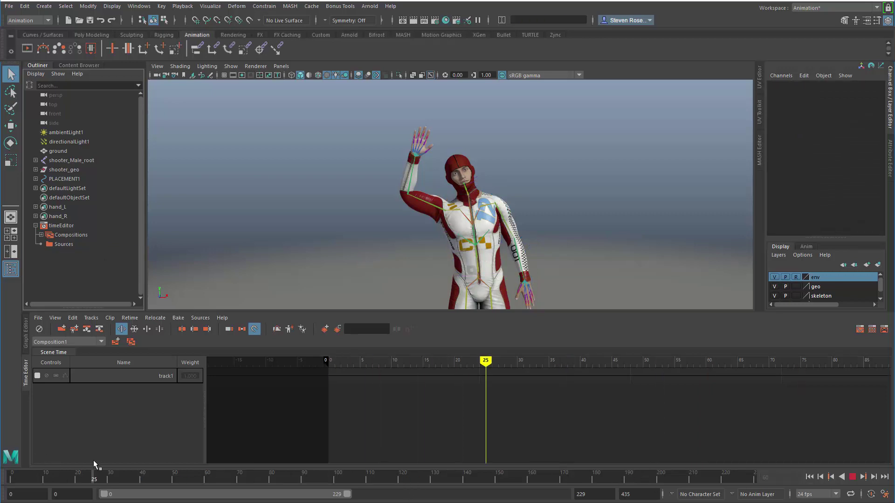
pyautogui.hotkey('alt', 'v')
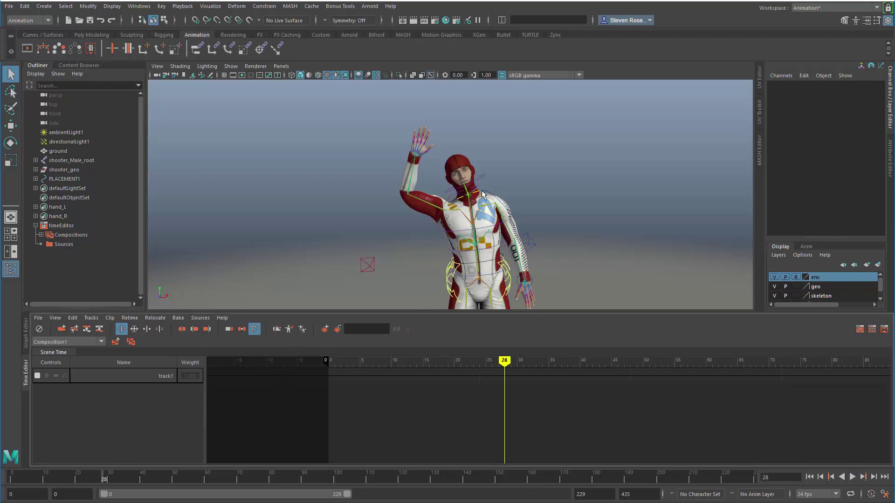
pyautogui.keyDown('alt'); pyautogui.moveTo(483, 195); pyautogui.dragTo(498, 206); pyautogui.keyUp('alt')
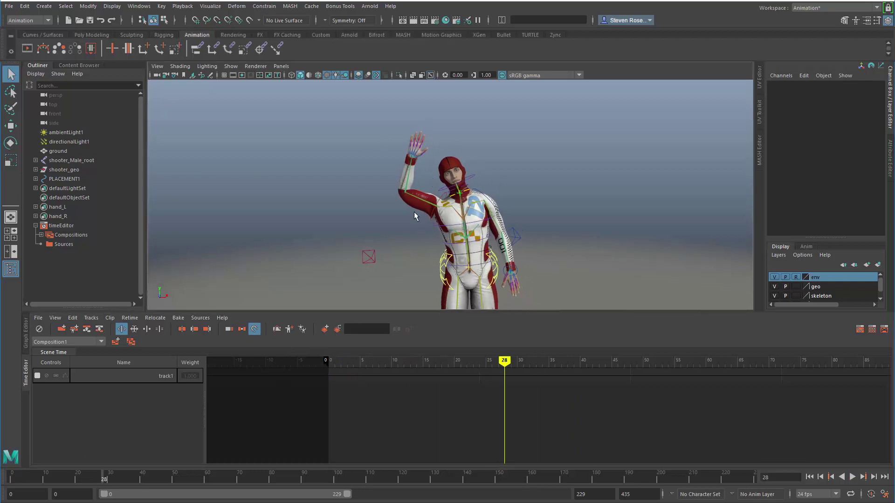
# Import Wave-Short.mb from the project's Time Editor folder onto track1 and move the clip to start at frame 0
pyautogui.click(88, 66)
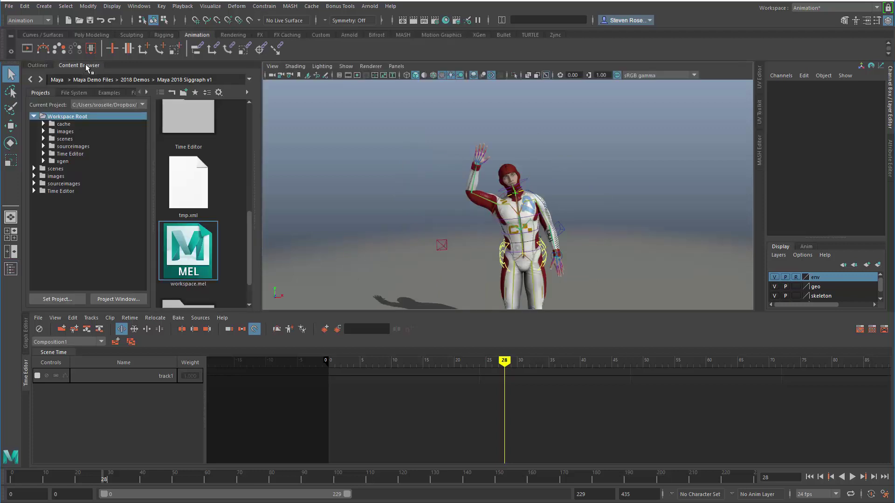
pyautogui.click(65, 191)
pyautogui.scroll(-6, 181, 195)
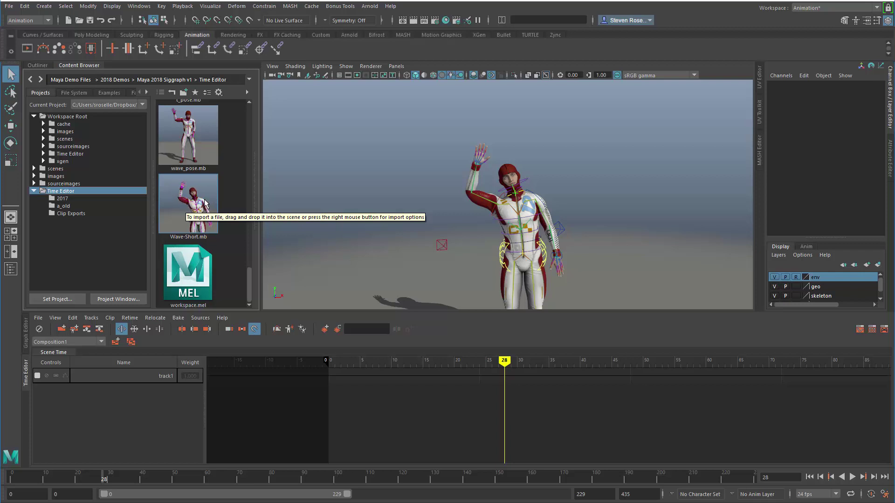
pyautogui.moveTo(191, 203); pyautogui.dragTo(356, 378)
pyautogui.click(316, 258)
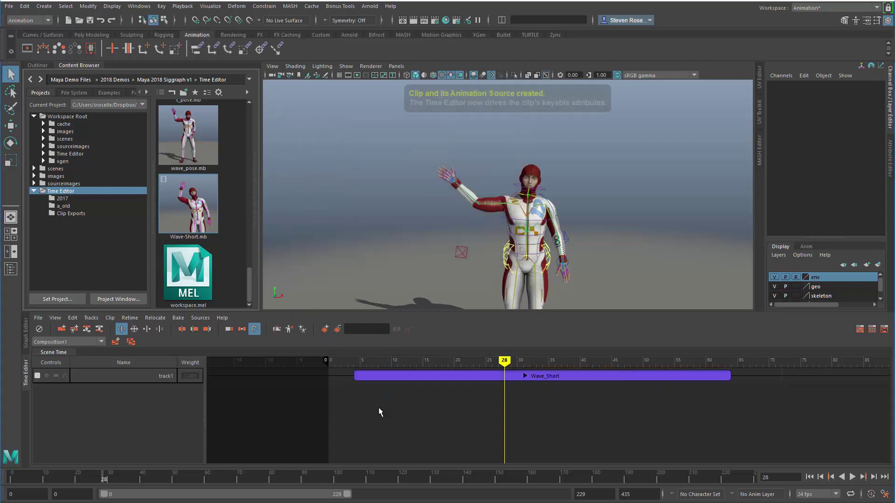
pyautogui.scroll(-2, 451, 416)
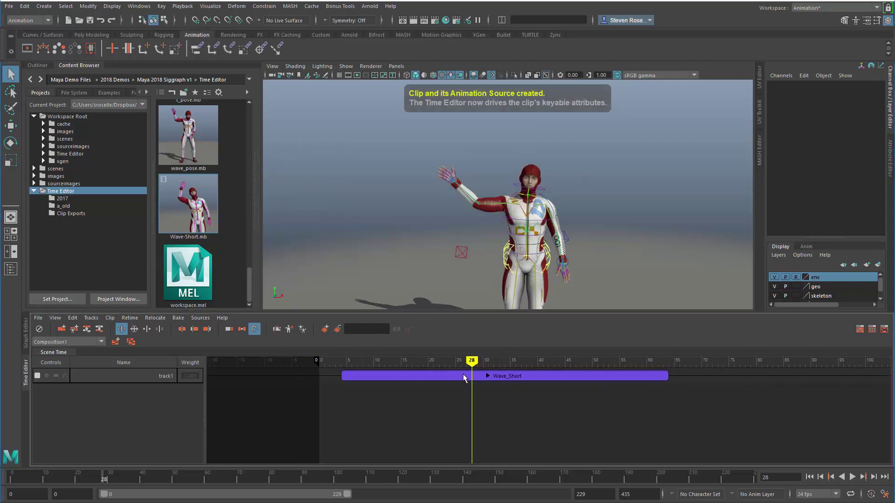
pyautogui.moveTo(454, 374); pyautogui.dragTo(437, 374)
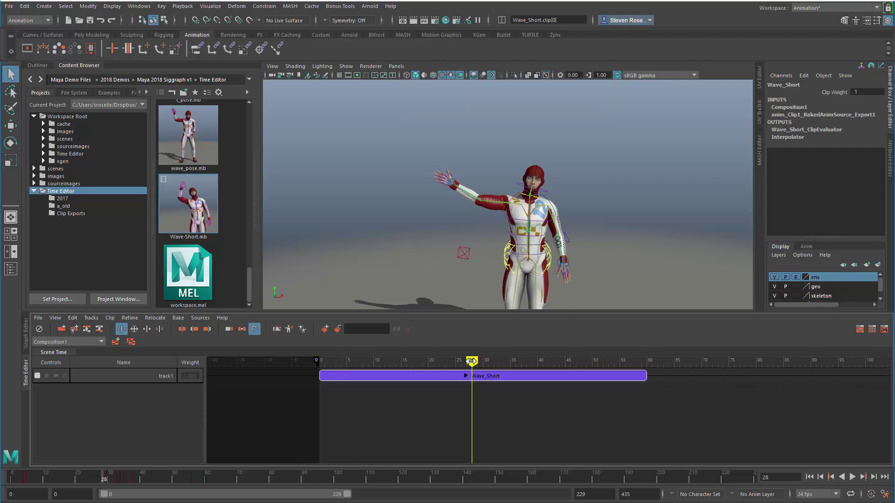
# Play back the imported Wave_Short clip, return to frame 0, and view its curves in the Graph Editor
pyautogui.click(323, 364)
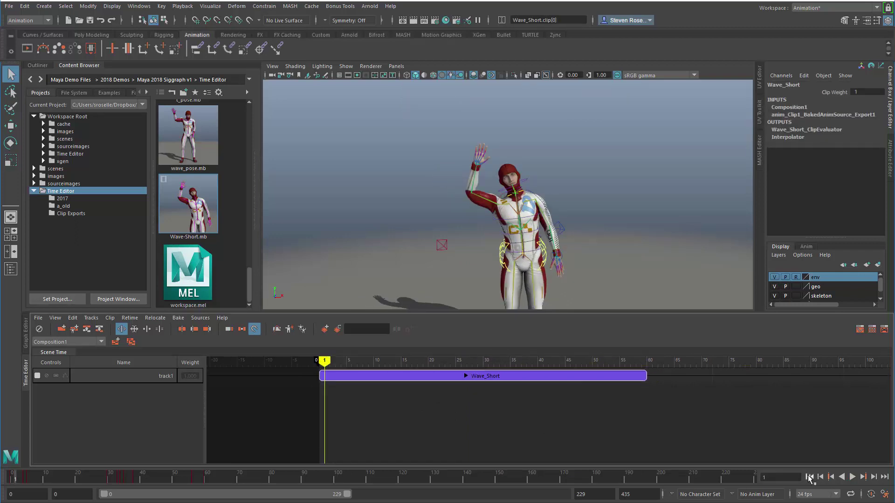
pyautogui.click(852, 477)
pyautogui.click(852, 477)
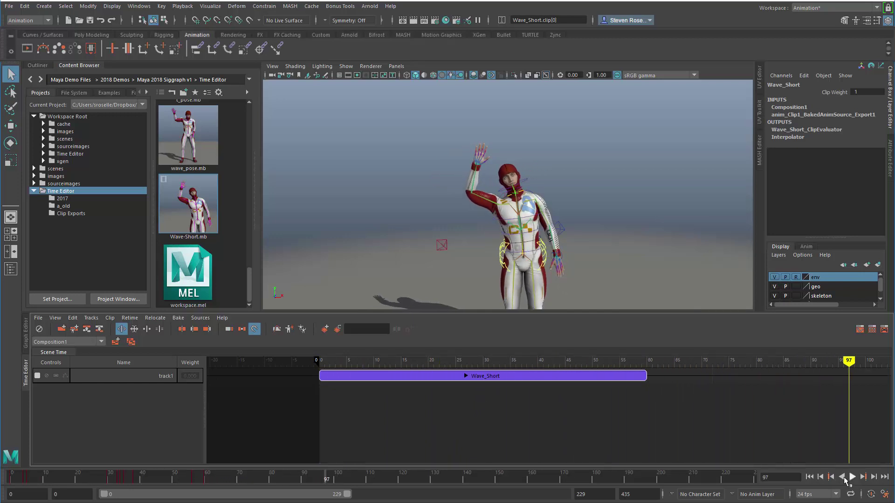
pyautogui.click(852, 477)
pyautogui.click(809, 477)
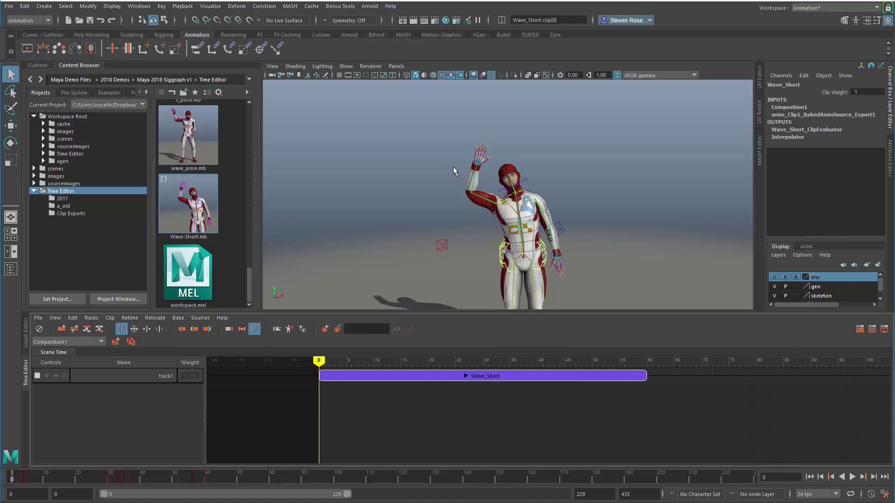
pyautogui.click(25, 338)
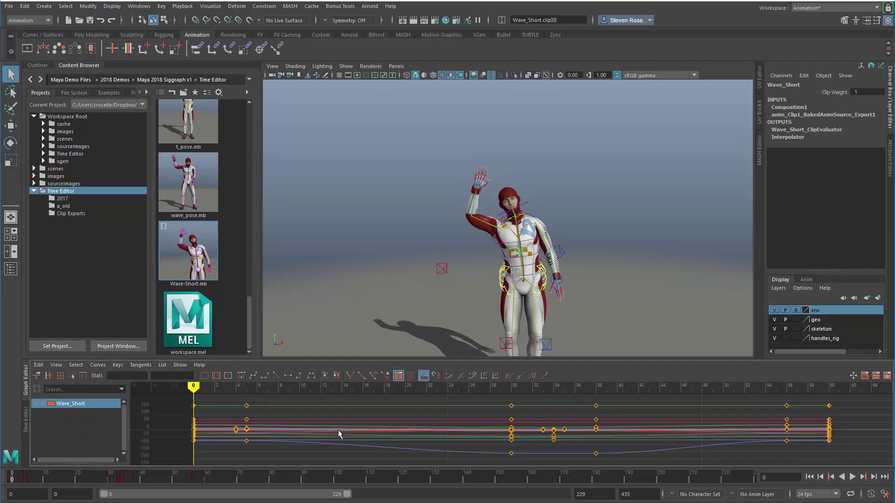
pyautogui.click(27, 425)
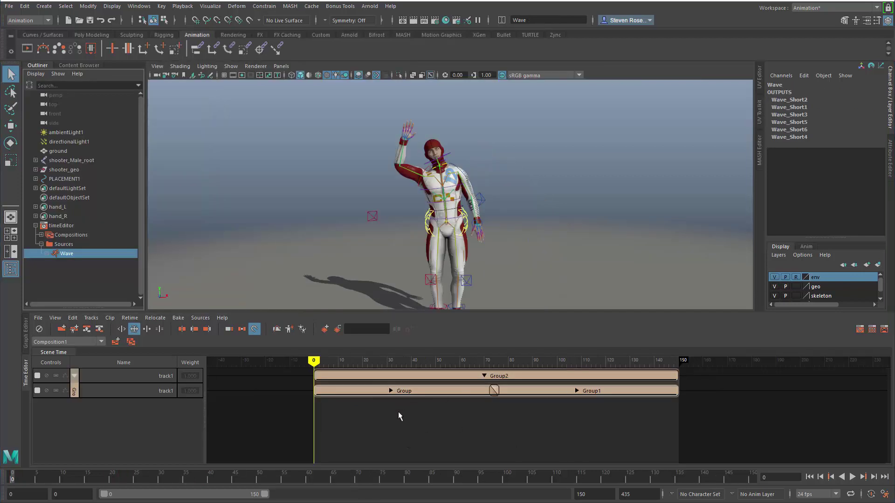
# Examine the Wave_Short clips nested inside Group and Group1, and how both groups sit within Group2
pyautogui.scroll(2, 400, 411)
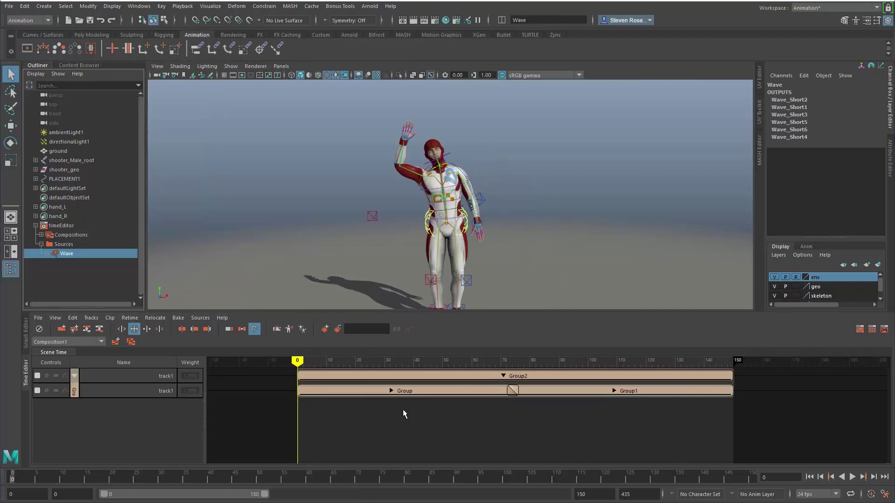
pyautogui.click(390, 390)
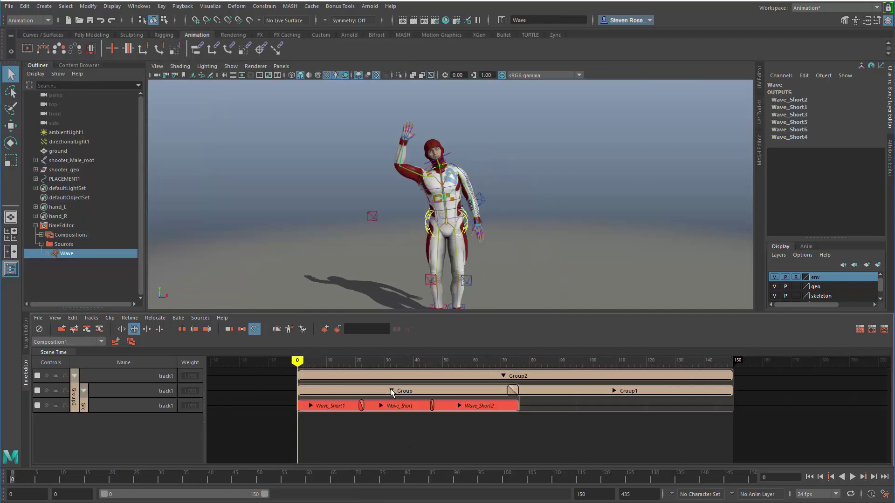
pyautogui.click(327, 404)
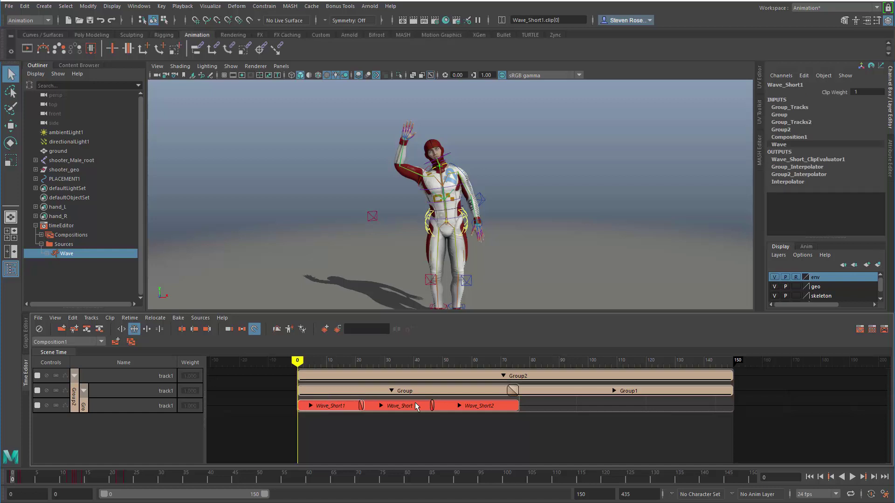
pyautogui.click(614, 392)
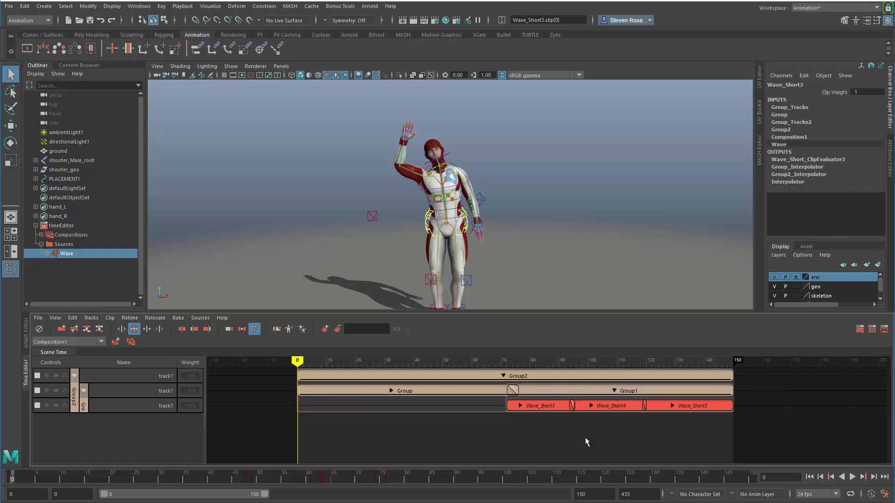
pyautogui.click(546, 389)
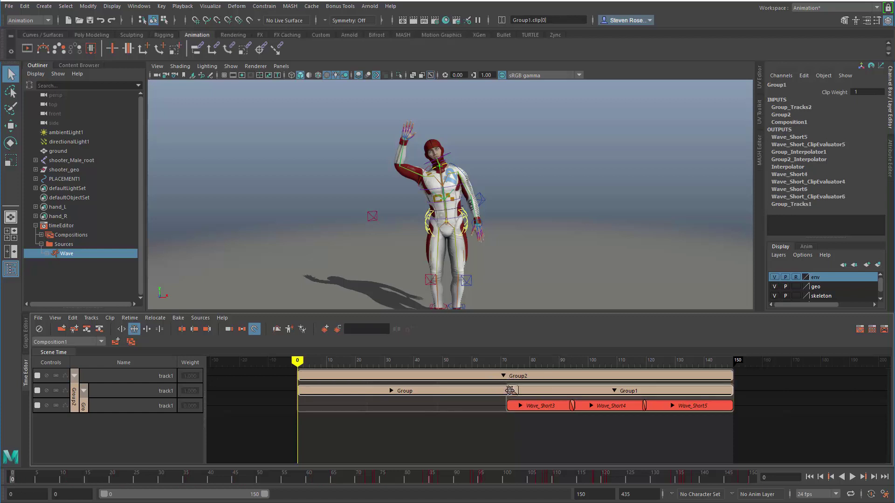
pyautogui.click(542, 375)
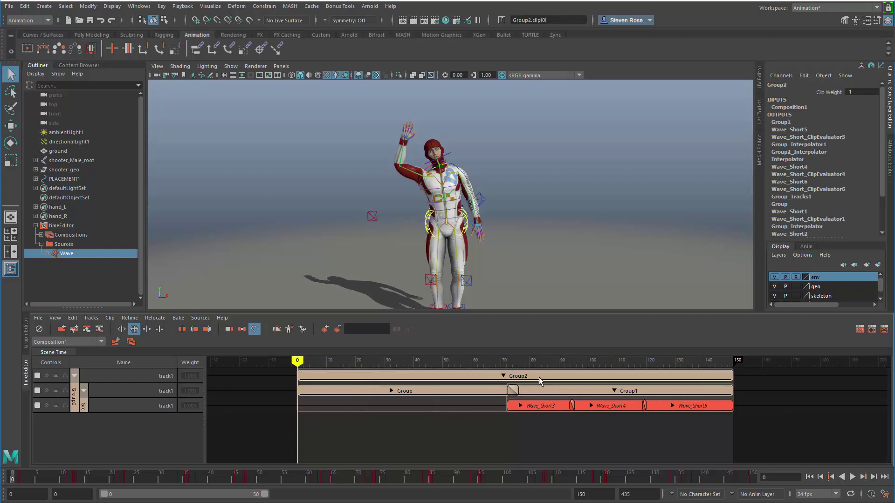
pyautogui.moveTo(733, 381)
pyautogui.mouseDown()
pyautogui.moveTo(565, 385)
pyautogui.moveTo(732, 380)
pyautogui.mouseUp()
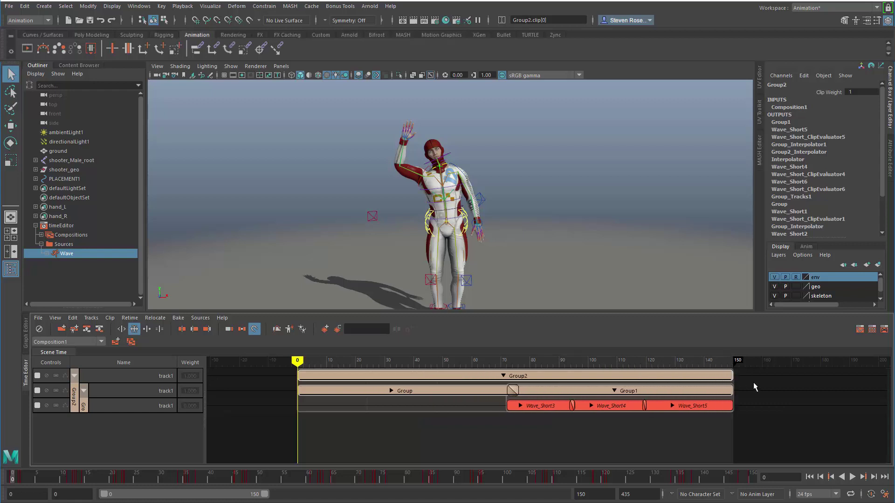
pyautogui.click(507, 441)
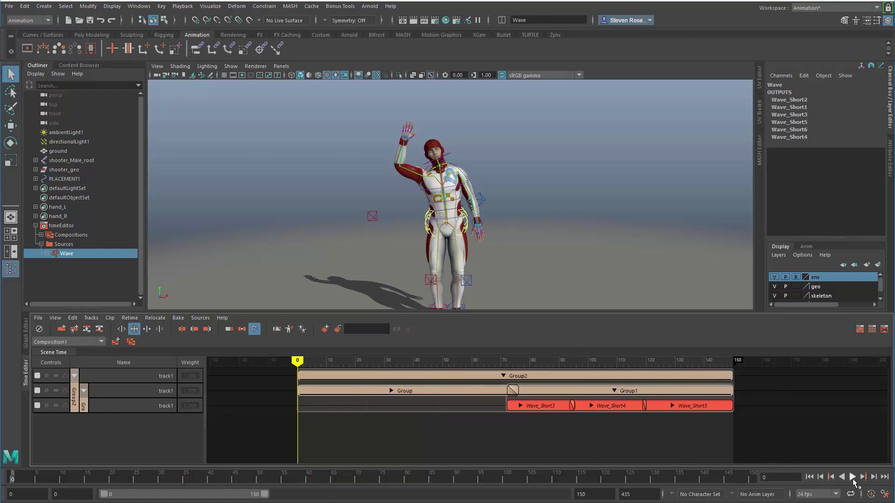
# Play back the nested wave animation and collapse Group2 in the Time Editor
pyautogui.click(852, 478)
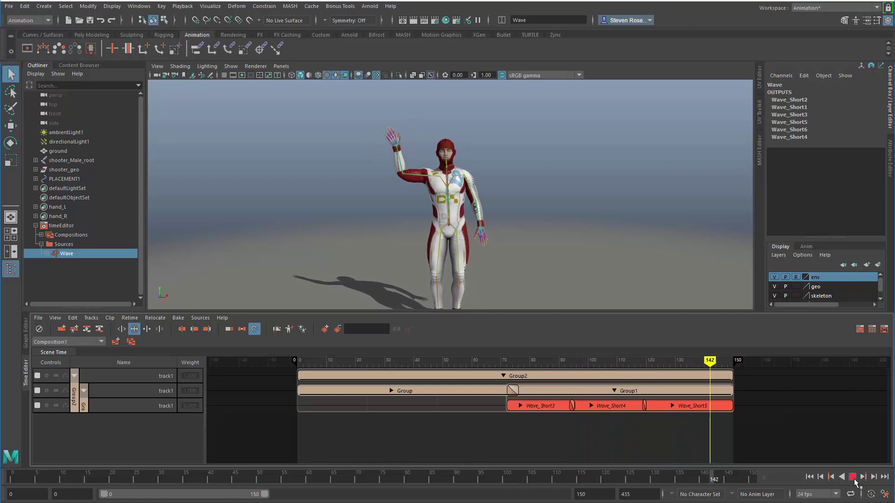
pyautogui.click(852, 477)
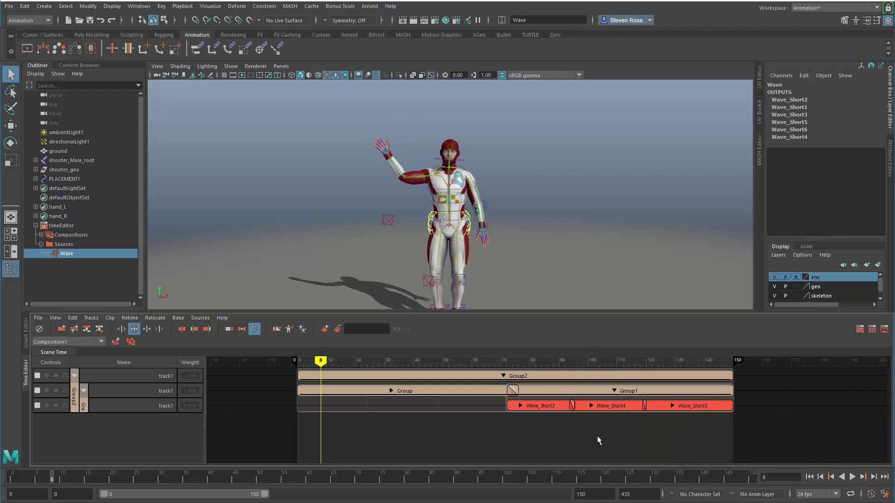
pyautogui.keyDown('alt'); pyautogui.moveTo(599, 438); pyautogui.dragTo(575, 436, button='right'); pyautogui.keyUp('alt')
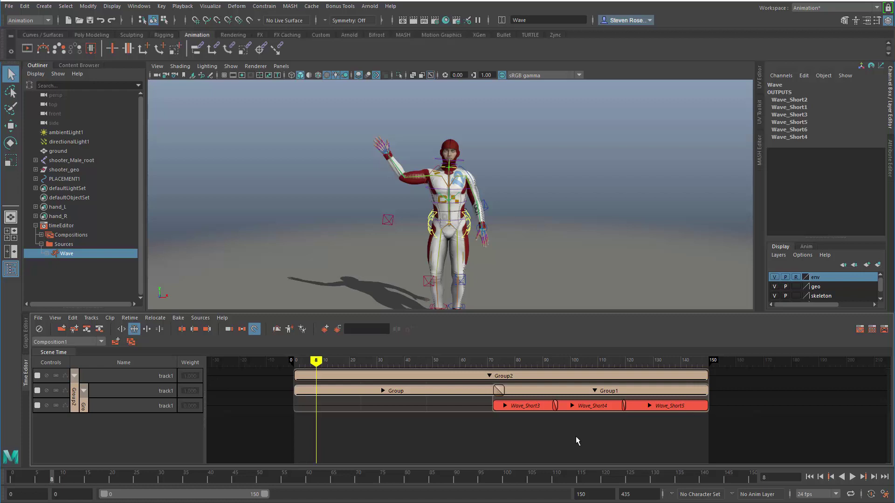
pyautogui.click(489, 375)
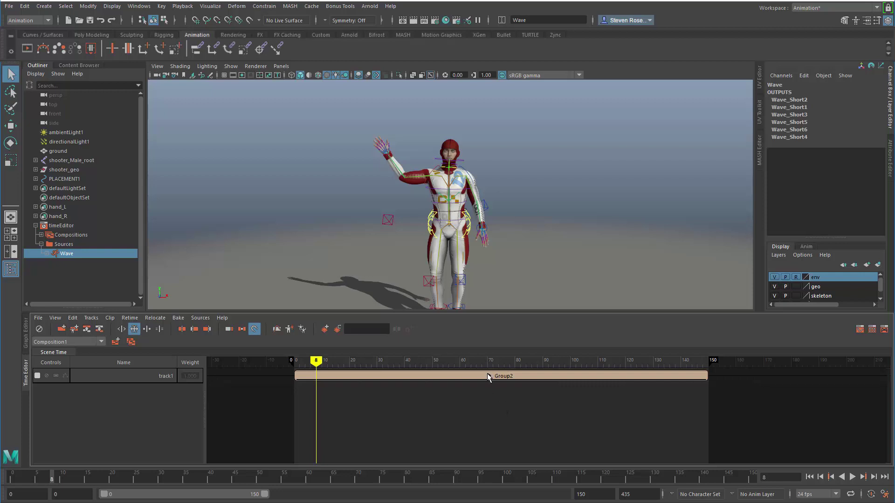
# Select the character's rt_hand control and bake Group2 to the scene while keeping the group
pyautogui.click(446, 376)
pyautogui.rightClick(416, 376)
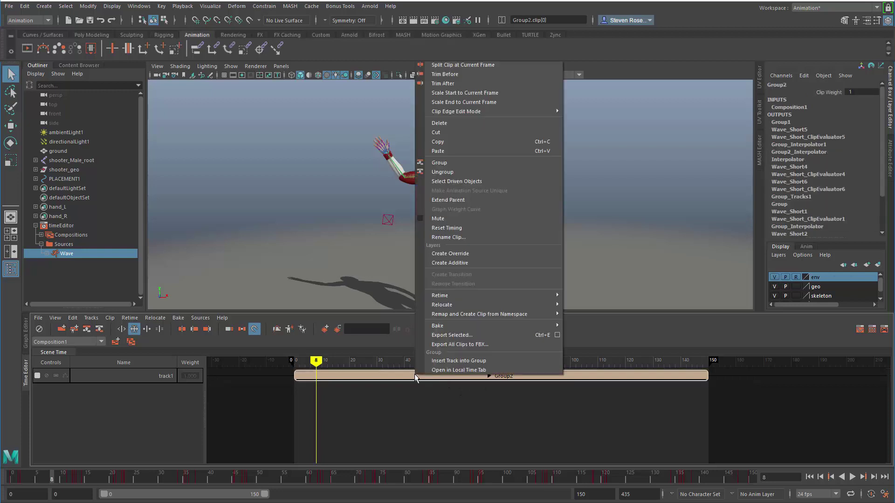
pyautogui.click(410, 180)
pyautogui.moveTo(410, 179); pyautogui.dragTo(368, 130)
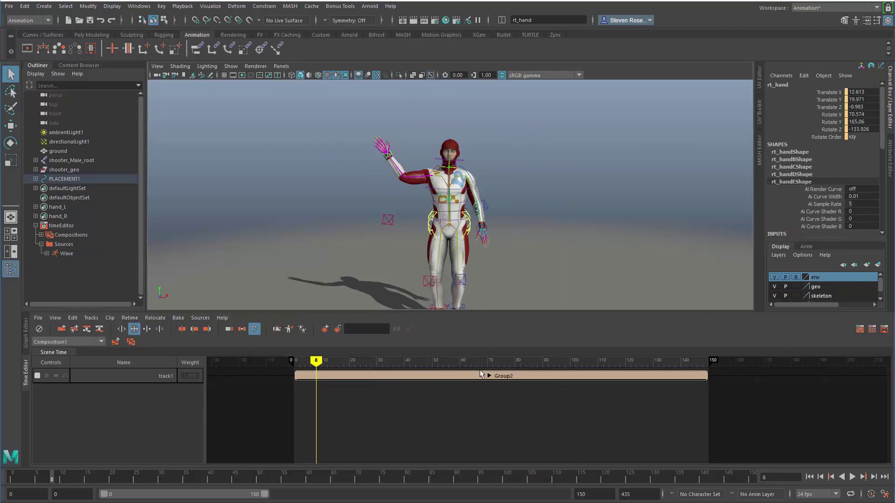
pyautogui.click(463, 376)
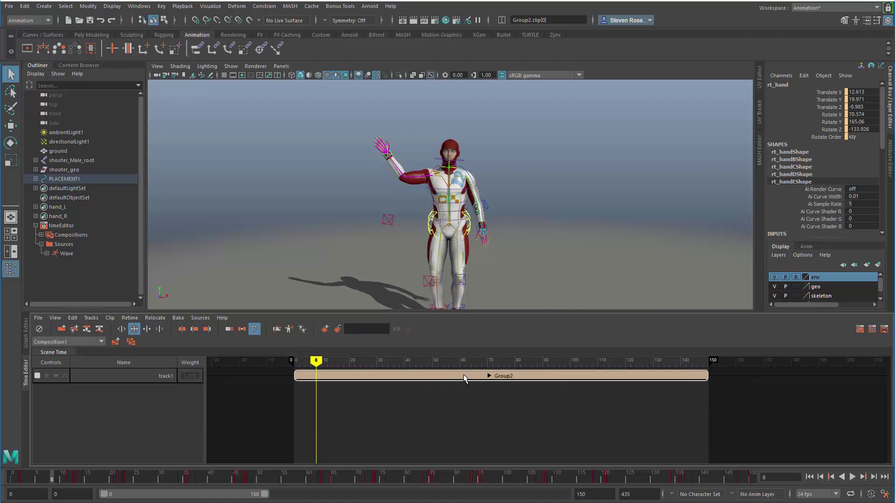
pyautogui.rightClick(463, 376)
pyautogui.moveTo(508, 332)
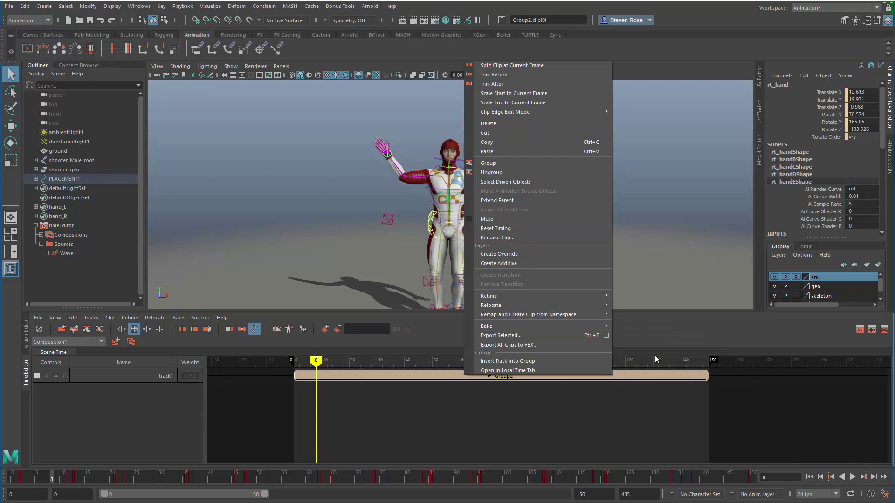
pyautogui.moveTo(592, 326)
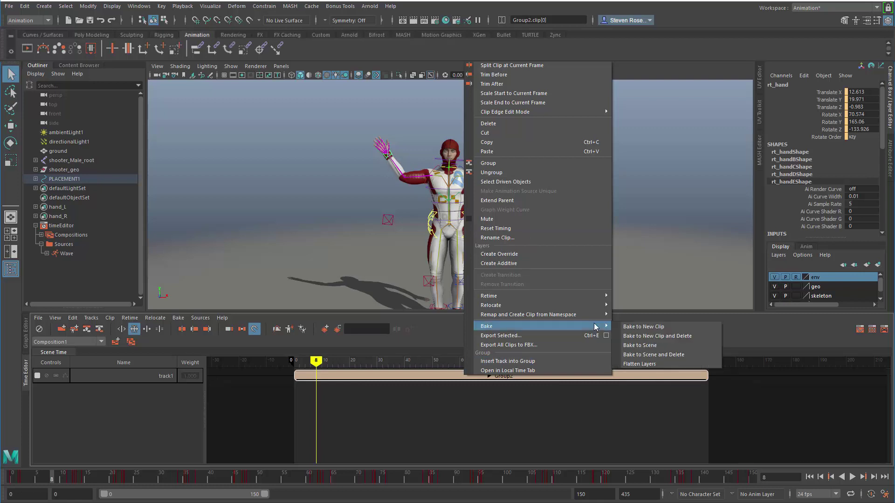
pyautogui.click(658, 347)
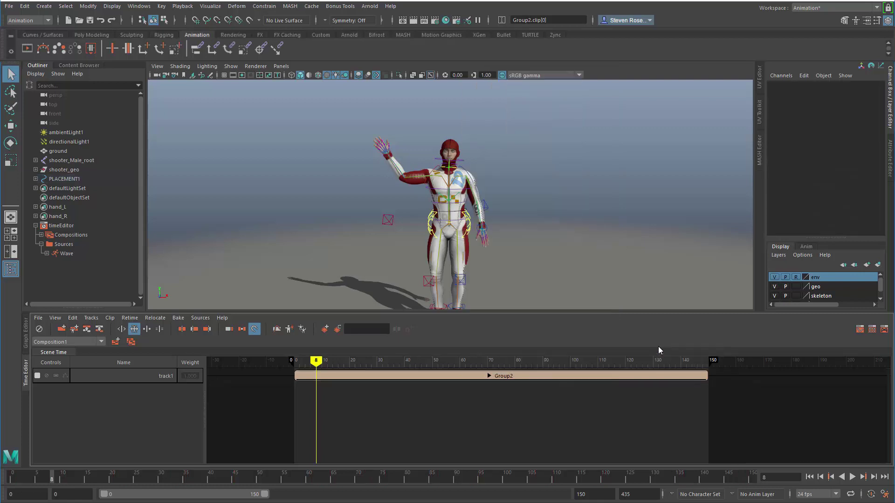
# Bake Group2 to the scene and delete the group from track1
pyautogui.click(583, 376)
pyautogui.rightClick(598, 373)
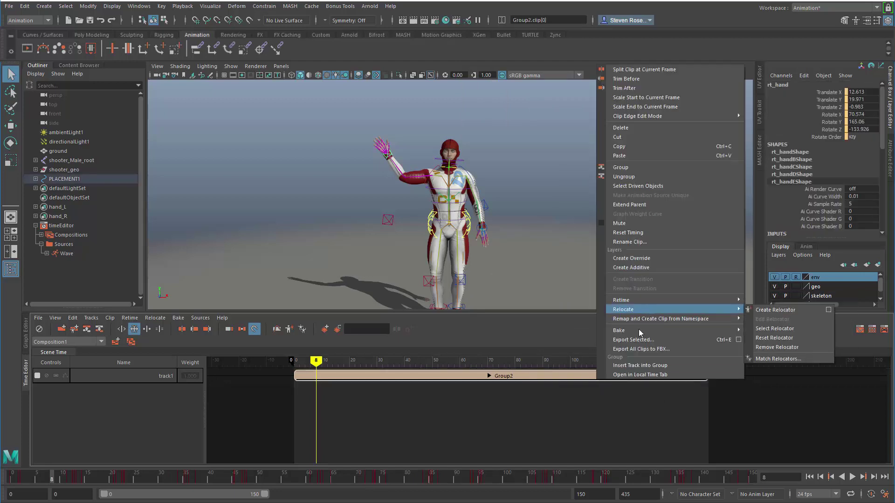
pyautogui.moveTo(641, 333)
pyautogui.click(832, 359)
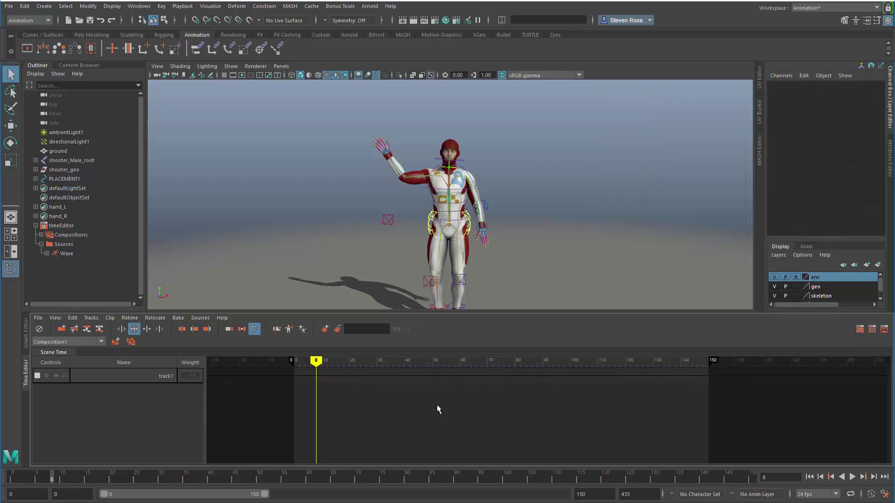
# Examine the keys baked onto rt_hand in the Graph Editor and undo the bake to bring back Group2
pyautogui.moveTo(361, 126); pyautogui.dragTo(401, 158)
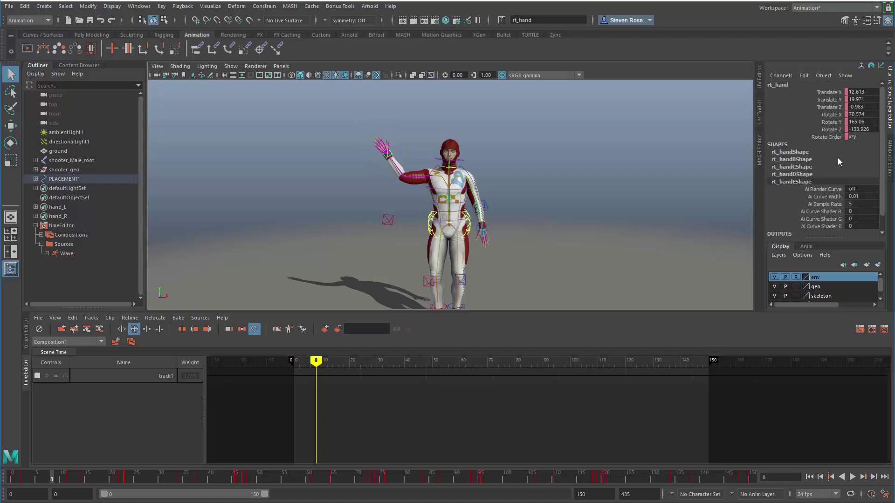
pyautogui.click(26, 337)
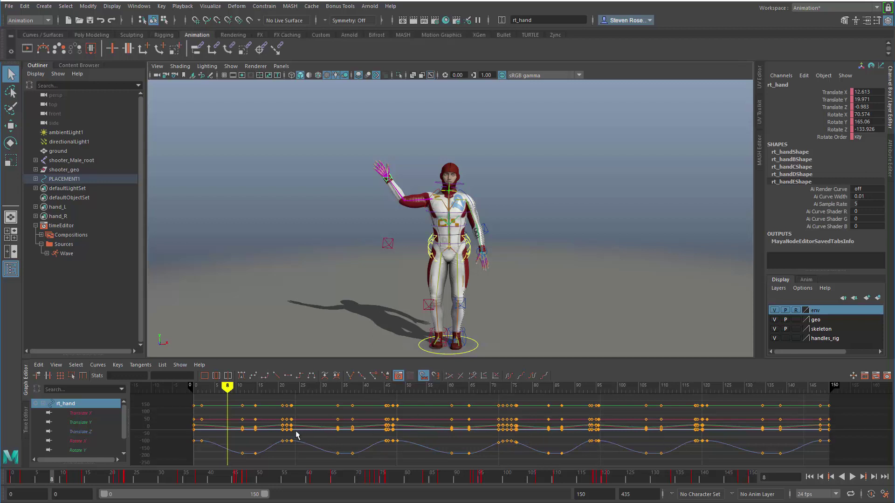
pyautogui.moveTo(271, 398); pyautogui.dragTo(297, 444)
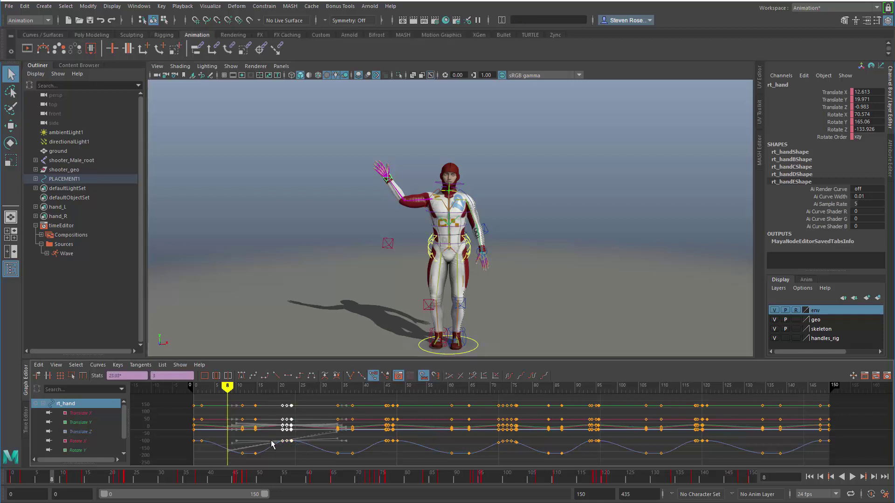
pyautogui.click(296, 458)
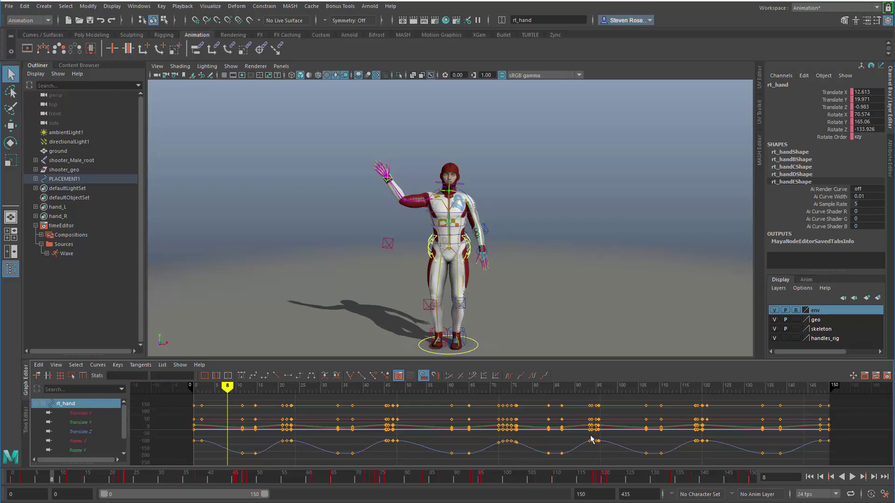
pyautogui.click(24, 424)
pyautogui.click(329, 252)
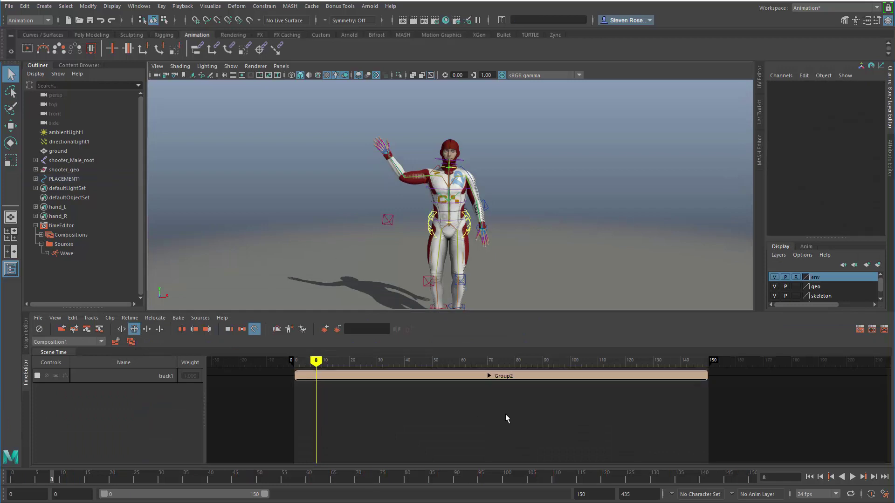
# Examine the clips nested inside Group2 and its first subgroup, and collapse both again
pyautogui.click(489, 375)
pyautogui.click(383, 391)
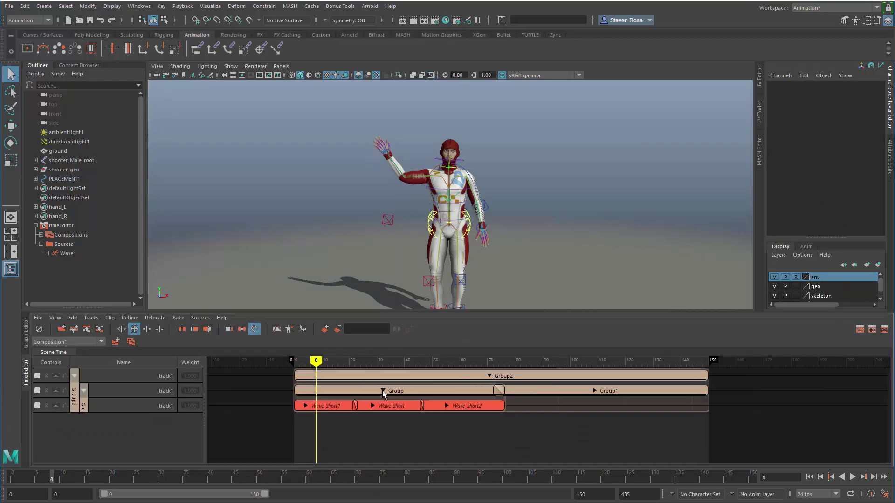
pyautogui.click(383, 391)
pyautogui.click(489, 376)
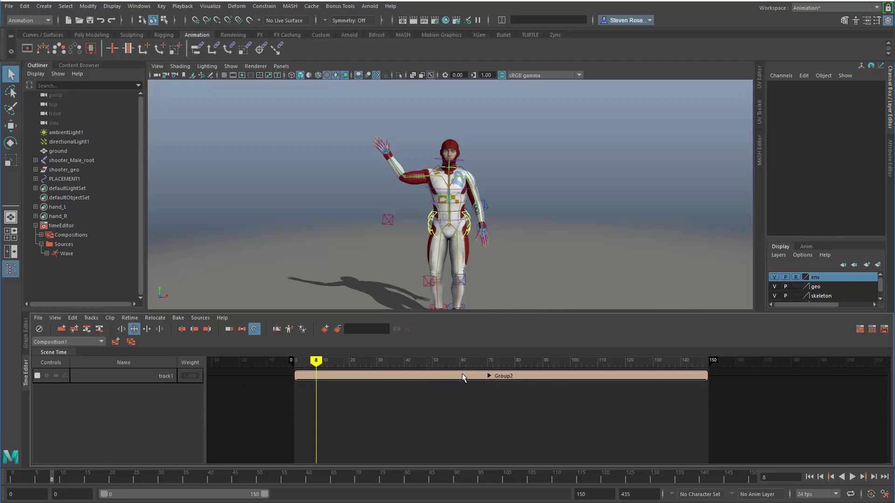
# Bake Group2 to a new clip and delete the original group
pyautogui.click(459, 373)
pyautogui.rightClick(459, 373)
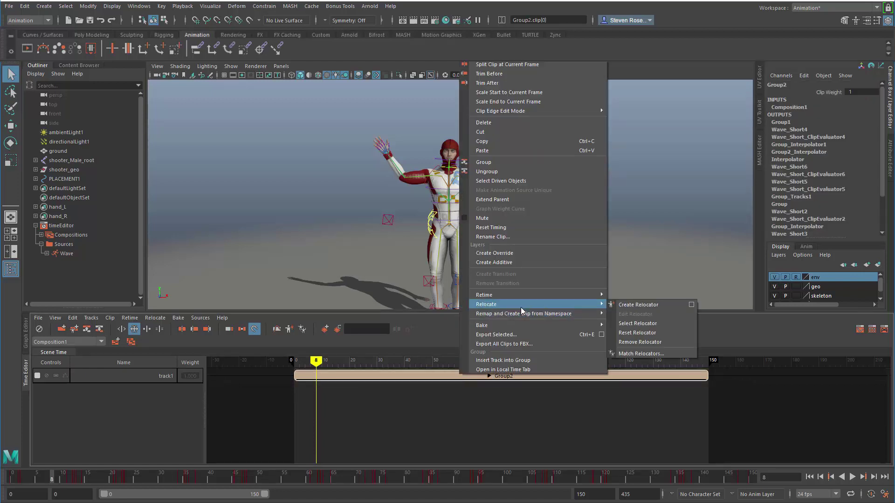
pyautogui.moveTo(514, 328)
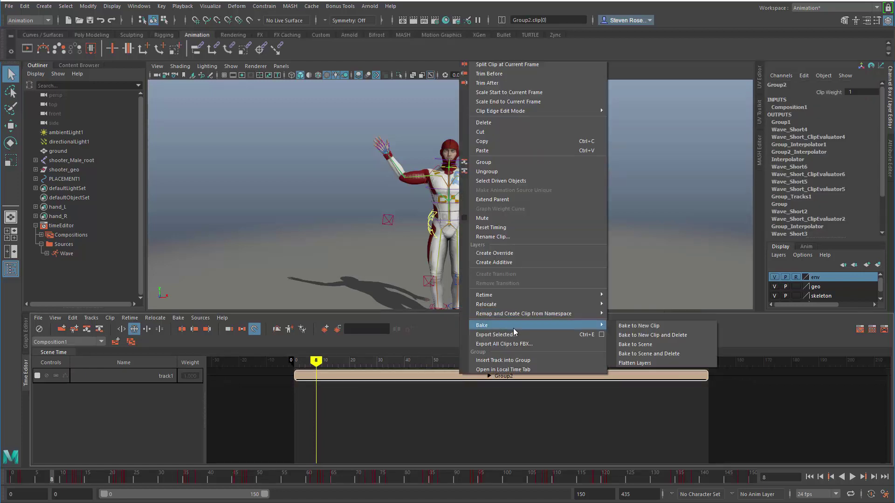
pyautogui.click(670, 334)
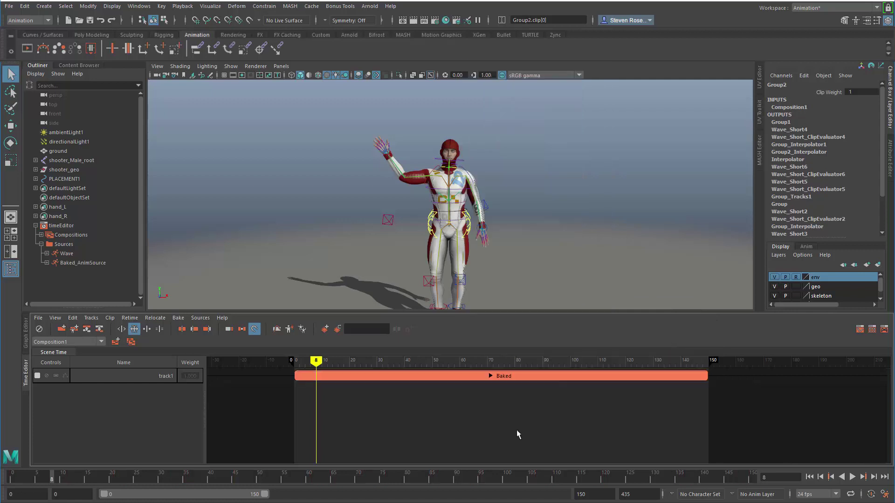
# Examine the baked clip's contents, its drive on the rt_hand channels, and its curves in the Graph Editor
pyautogui.click(490, 376)
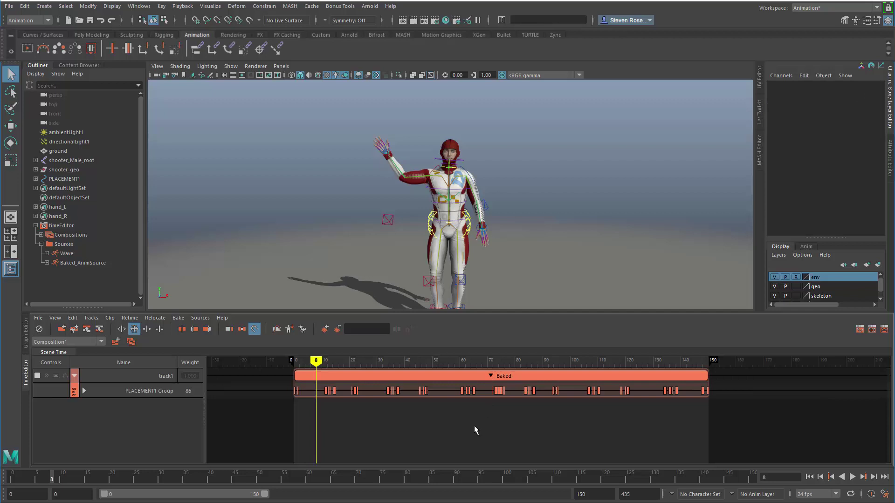
pyautogui.click(385, 151)
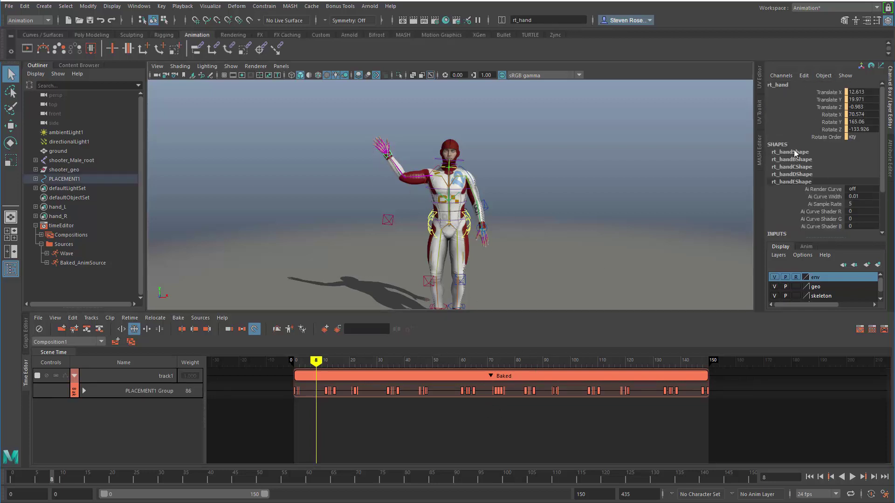
pyautogui.click(523, 376)
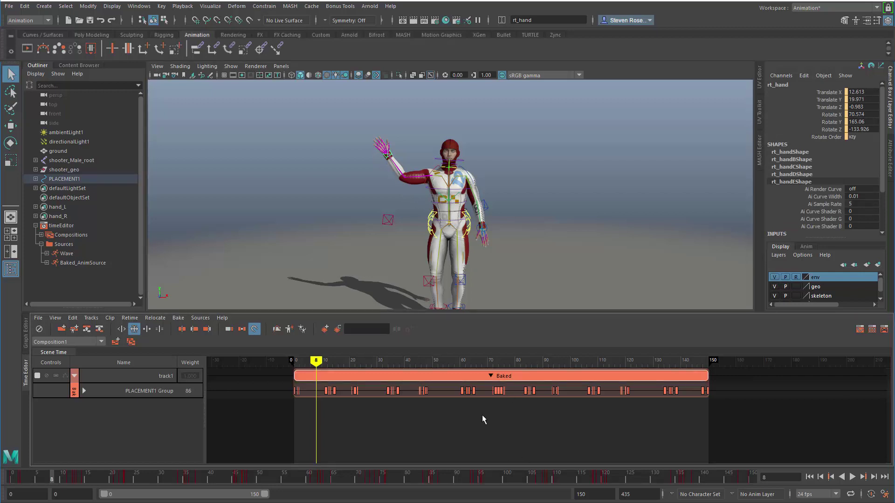
pyautogui.click(26, 339)
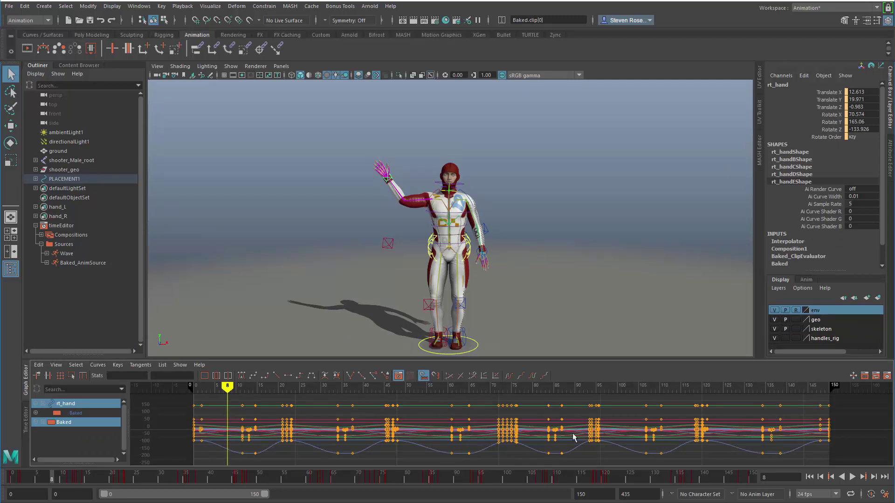
pyautogui.click(28, 423)
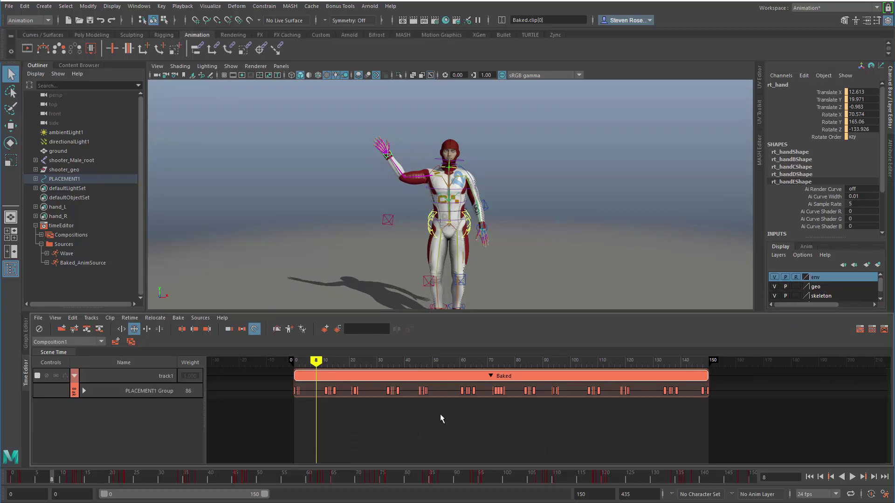
pyautogui.click(491, 377)
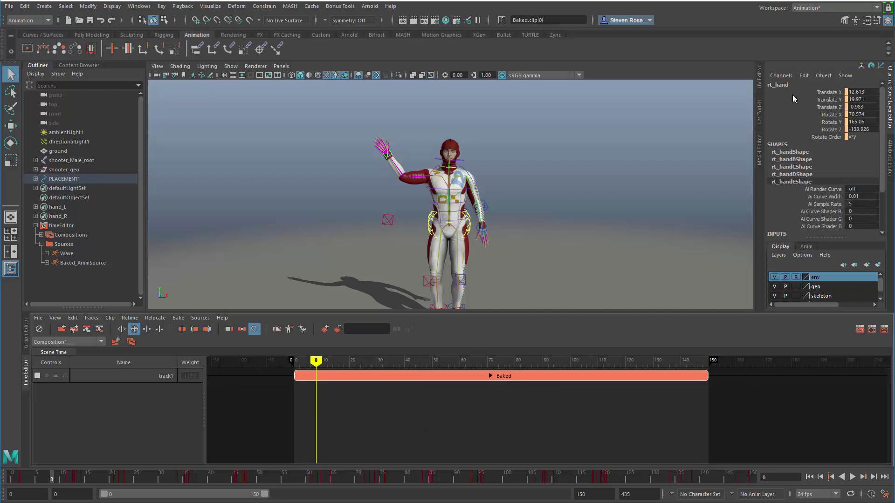
# Rename the baked clip's timeEditorClip node to WaveCycle in the Attribute Editor
pyautogui.hotkey('ctrl', 'a')
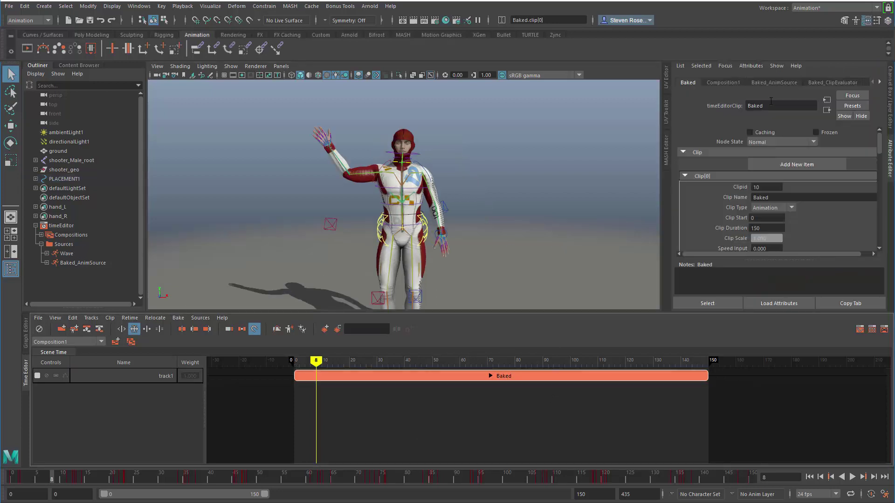
pyautogui.doubleClick(778, 103)
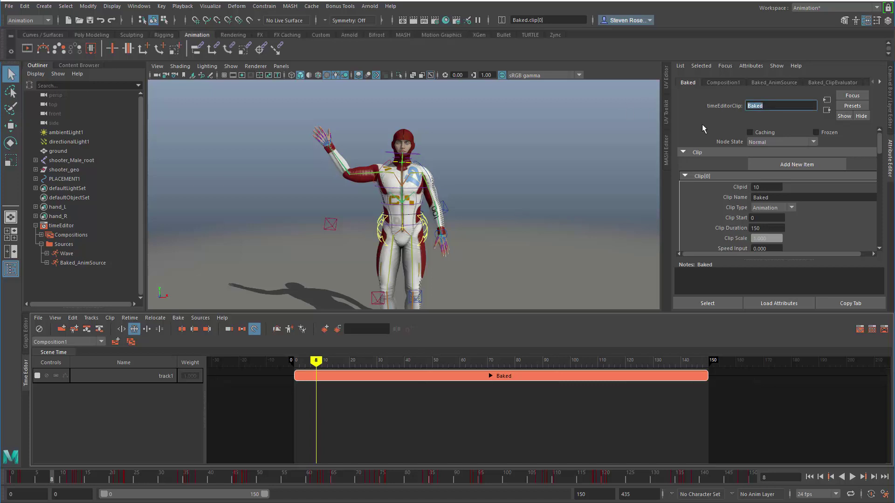
pyautogui.write('WaveCycle')
pyautogui.press('Return')
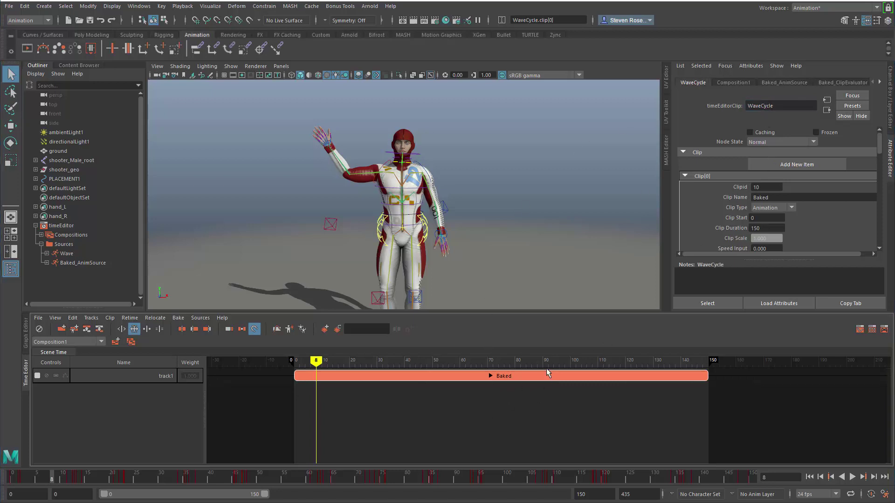
# Set the baked clip's Clip Name attribute to WaveCycle
pyautogui.click(530, 398)
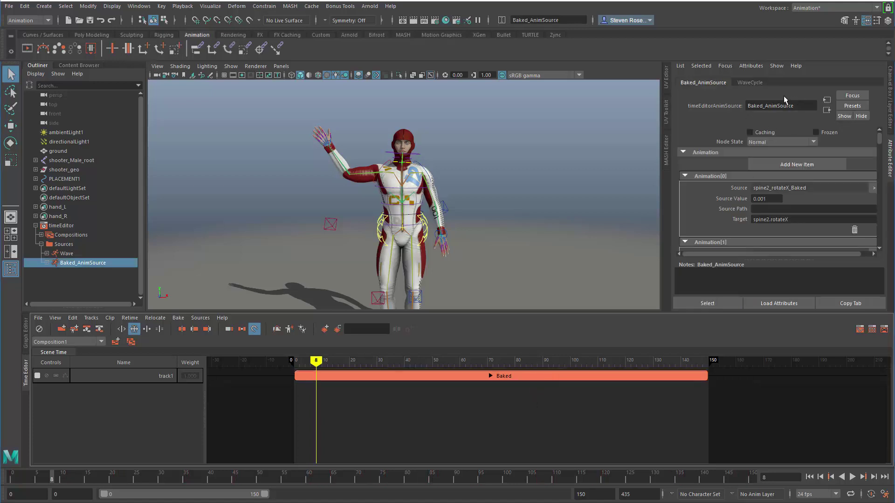
pyautogui.click(606, 381)
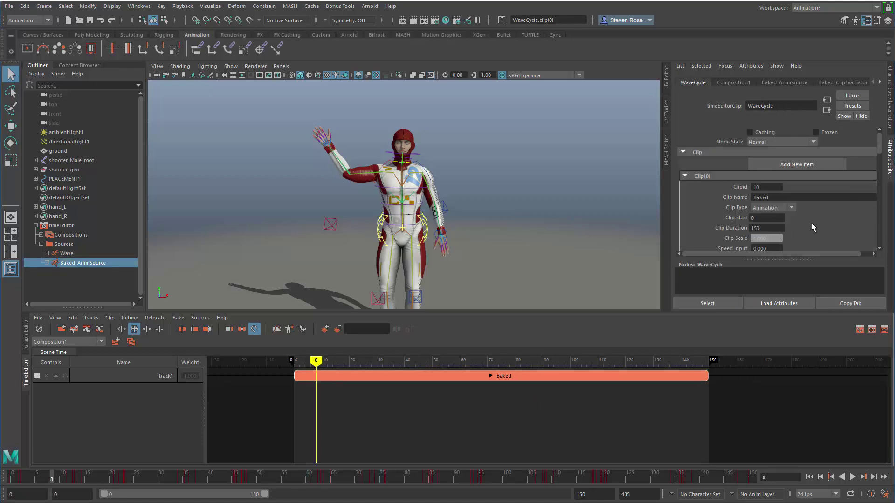
pyautogui.doubleClick(782, 198)
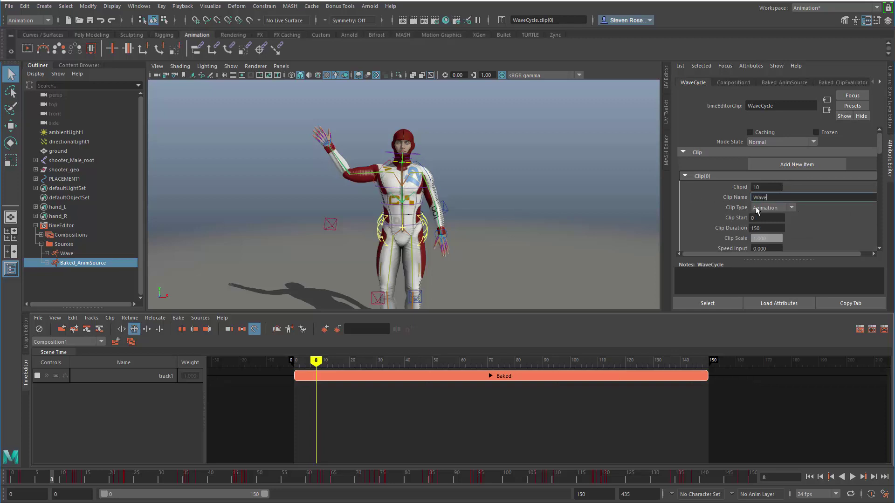
pyautogui.write('WaveCycle')
pyautogui.press('Return')
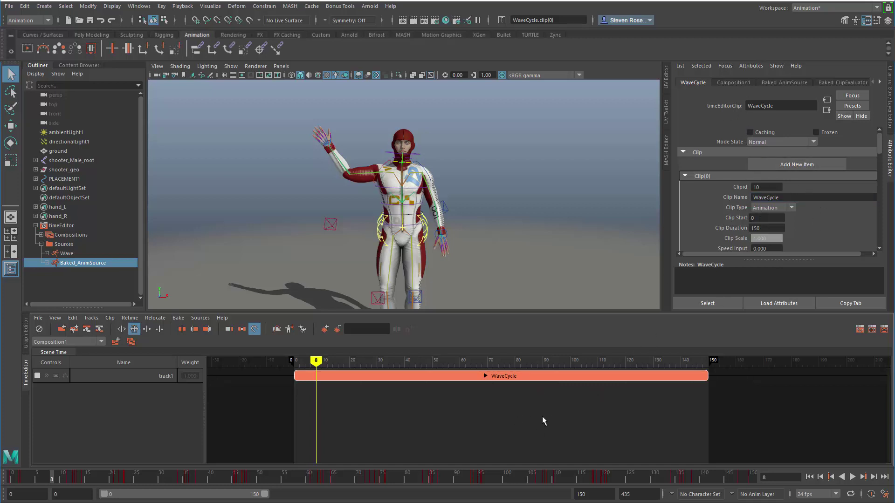
# Open the export options for the selected WaveCycle clip and capture a playblast thumbnail with the waving character framed in the preview
pyautogui.click(551, 376)
pyautogui.click(38, 317)
pyautogui.moveTo(55, 318)
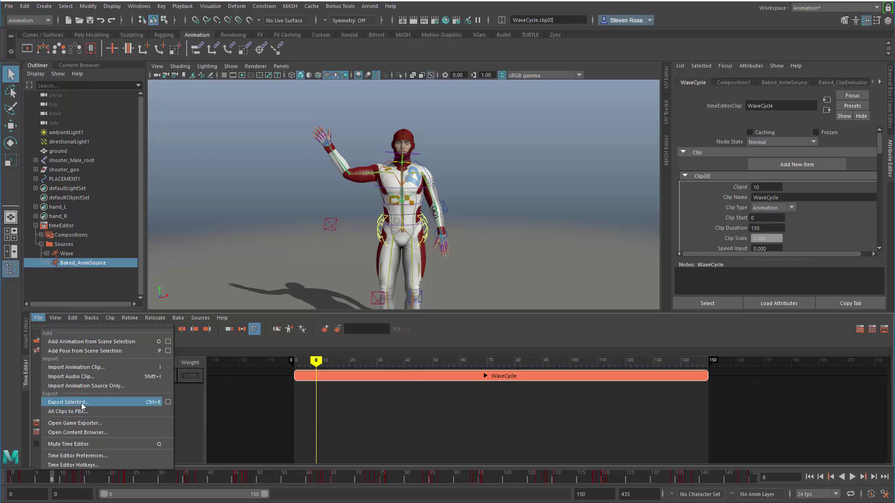
pyautogui.click(168, 402)
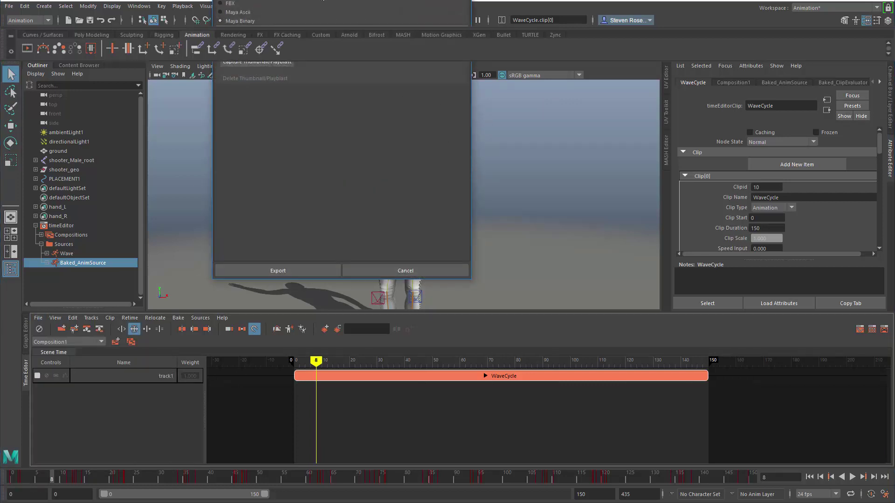
pyautogui.click(376, 234)
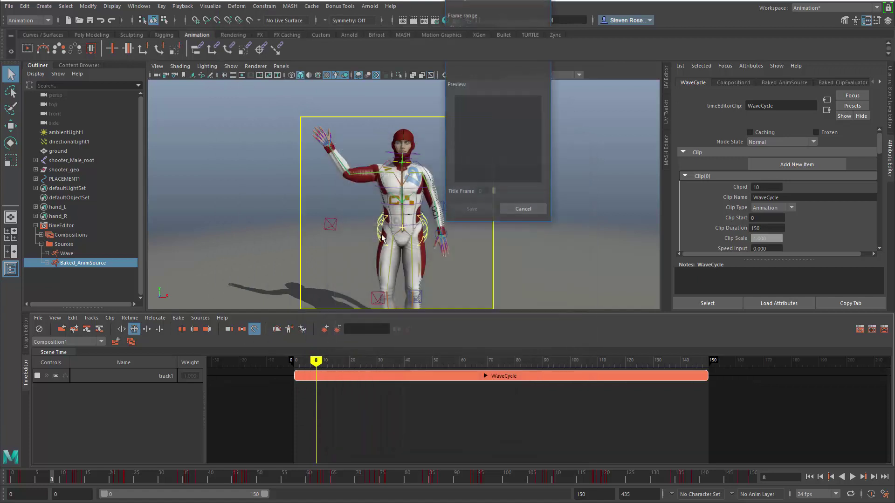
pyautogui.keyDown('alt'); pyautogui.moveTo(389, 227); pyautogui.dragTo(396, 238, button='middle'); pyautogui.keyUp('alt')
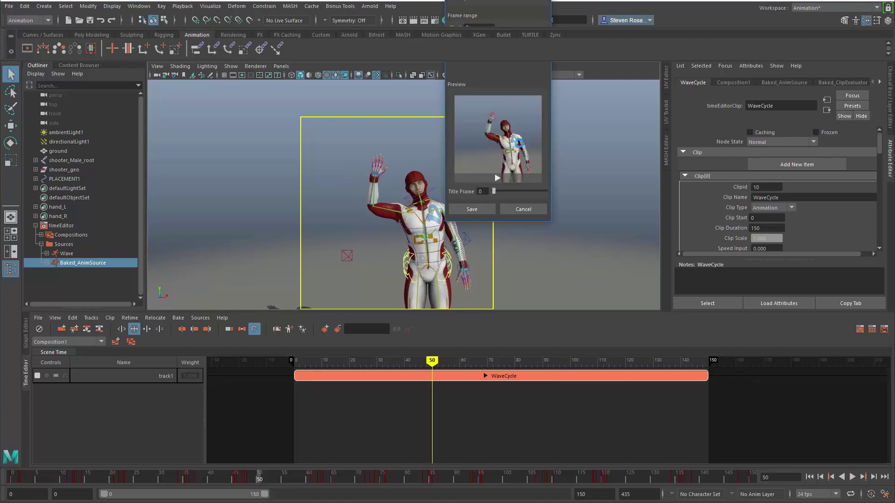
pyautogui.click(502, 177)
pyautogui.click(480, 210)
# Export the selected clip with its captured thumbnail as a Maya Binary file named Wave-Cycle
pyautogui.click(298, 268)
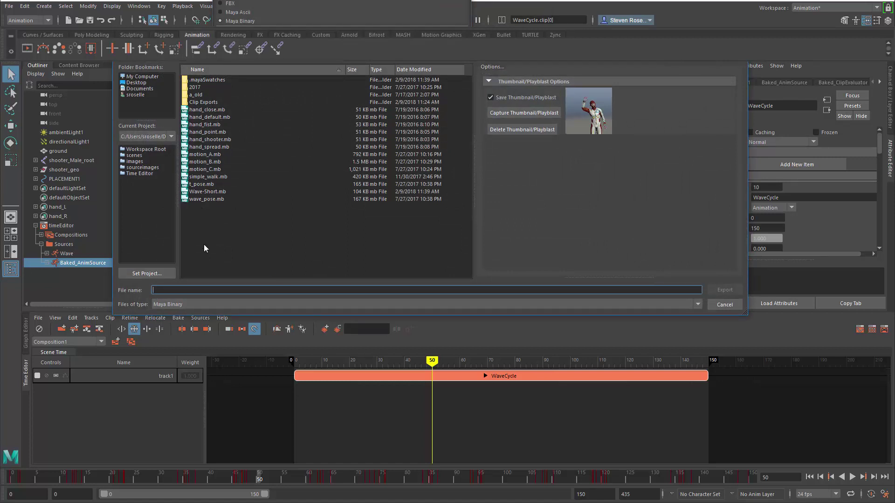
pyautogui.write('Wave-Cyc')
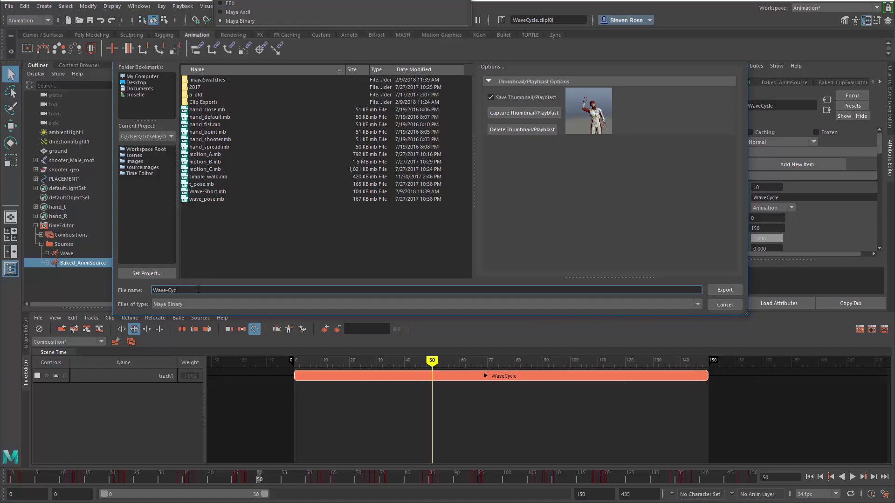
pyautogui.write('le')
pyautogui.press('Return')
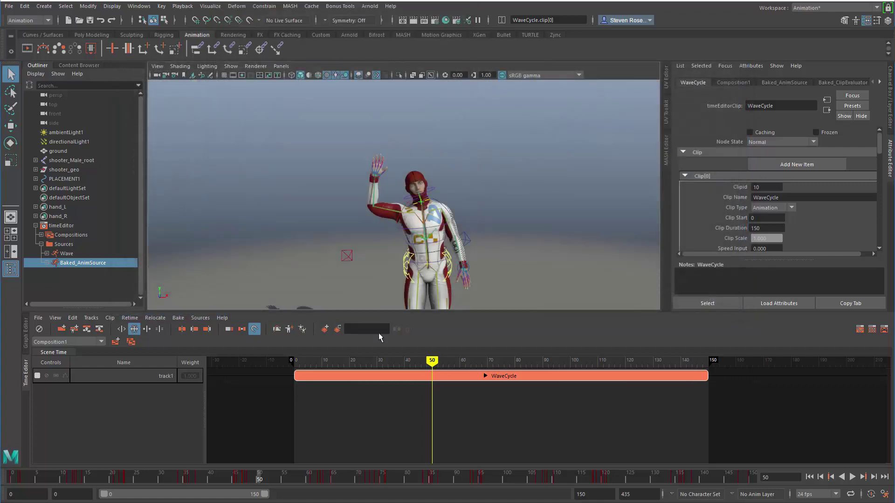
# Delete the Wave and Baked_AnimSource animation sources from the scene's timeEditor node
pyautogui.click(390, 421)
pyautogui.keyDown('ctrl'); pyautogui.click(68, 254); pyautogui.keyUp('ctrl')
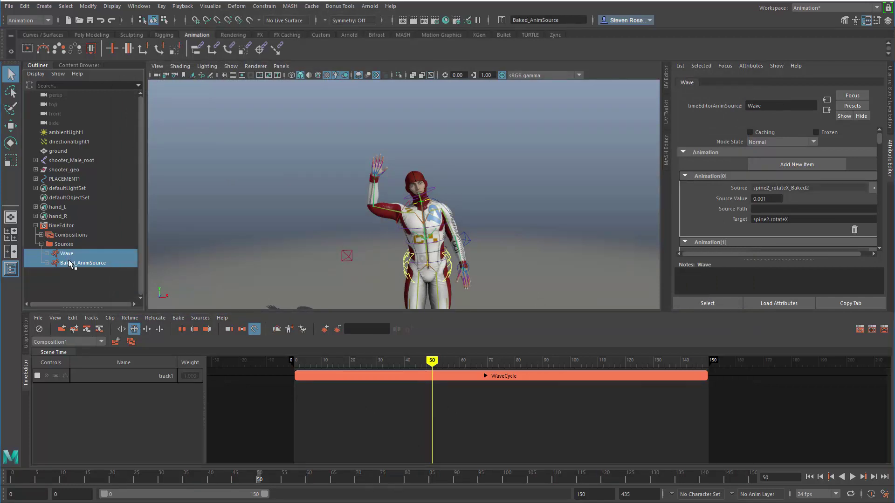
pyautogui.press('Delete')
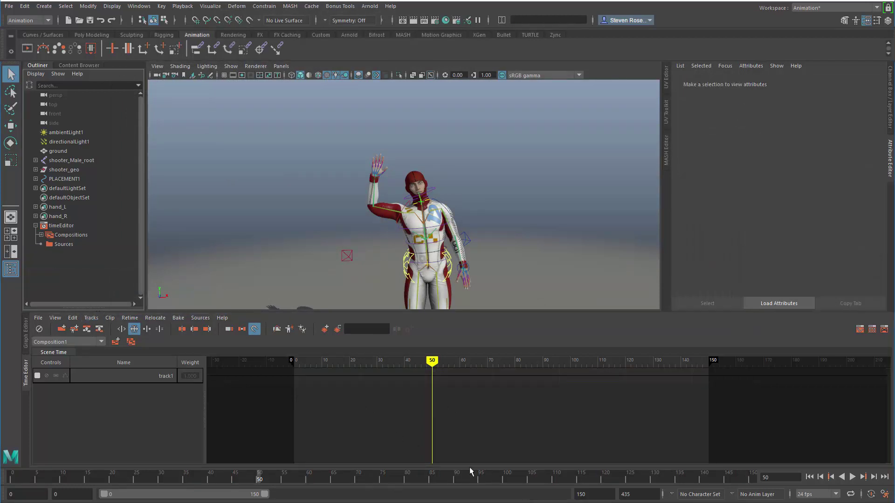
# Import Wave-Short.mb from the project's Time Editor folder onto track1 and start its clip at frame 0
pyautogui.click(79, 65)
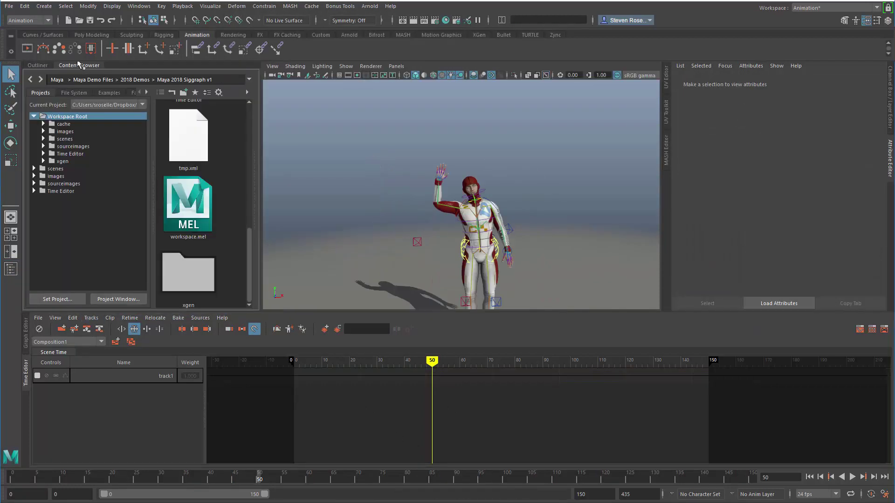
pyautogui.click(61, 191)
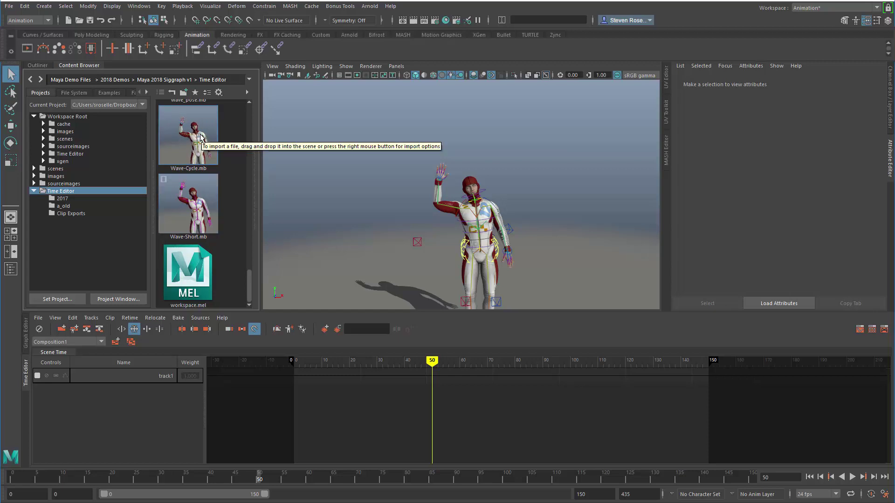
pyautogui.moveTo(180, 203); pyautogui.dragTo(303, 379)
pyautogui.click(329, 259)
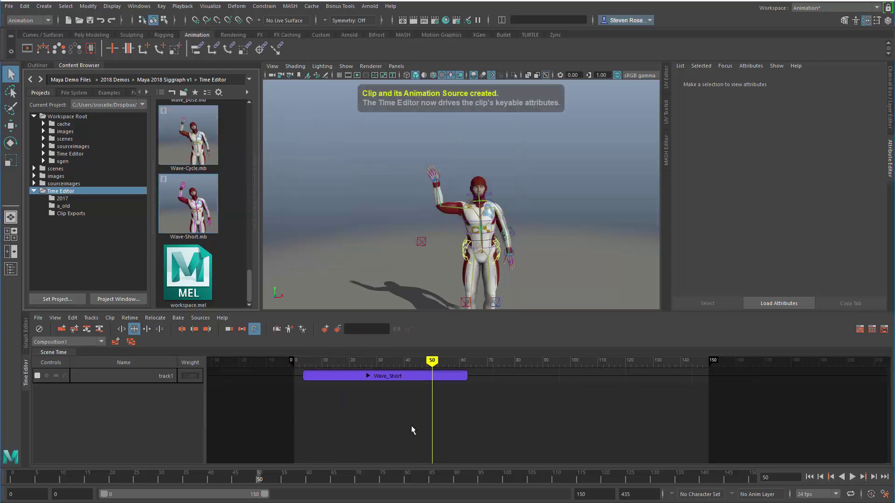
pyautogui.click(414, 376)
pyautogui.scroll(-3, 392, 392)
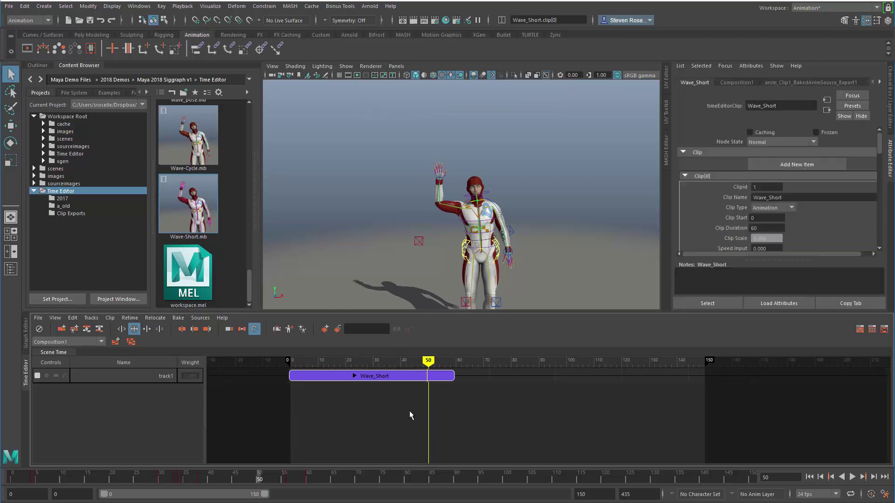
# Play back and scrub the Wave_Short clip to check its motion
pyautogui.scroll(-1, 376, 399)
pyautogui.hotkey('alt', 'v')
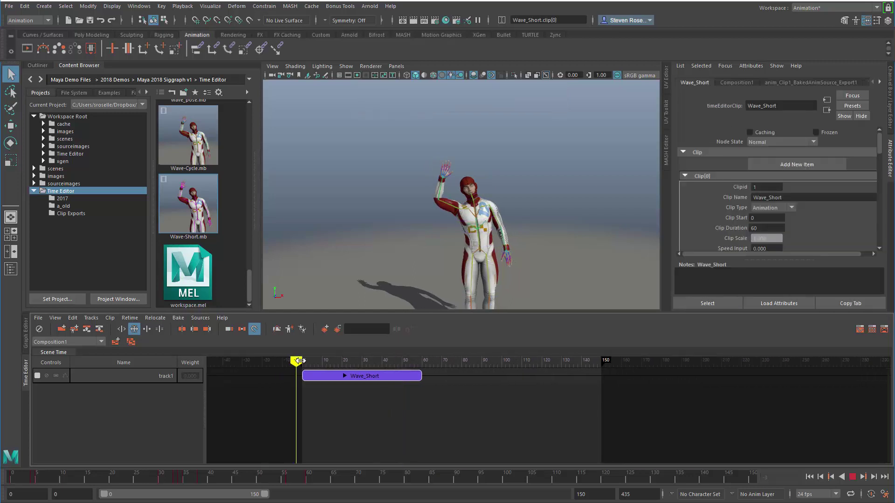
pyautogui.click(349, 360)
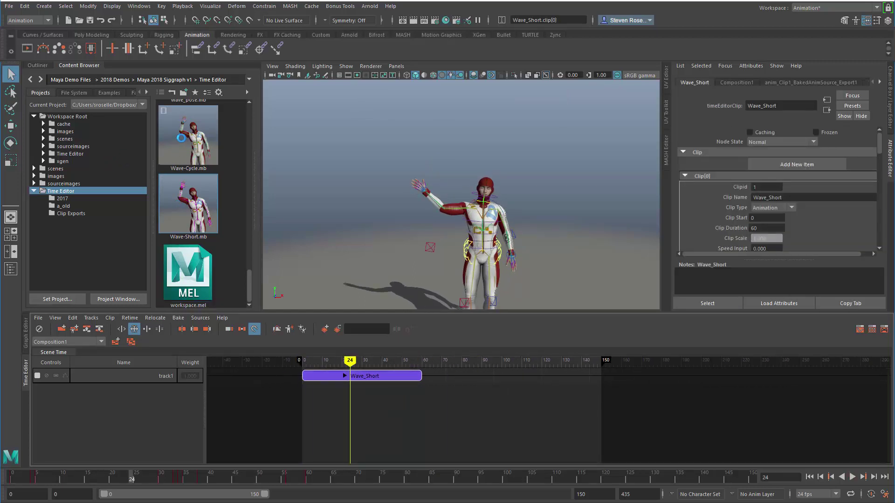
# Import Wave-Cycle.mb onto track1 at frame 60, directly after Wave_Short, and extend the playback range to frame 211
pyautogui.moveTo(187, 138)
pyautogui.mouseDown()
pyautogui.moveTo(477, 377)
pyautogui.moveTo(457, 377)
pyautogui.moveTo(498, 376)
pyautogui.moveTo(458, 376)
pyautogui.mouseUp()
pyautogui.click(335, 256)
pyautogui.moveTo(606, 360); pyautogui.dragTo(727, 361)
# Play and scrub through the Wave_Short and Wave_Cycle clips in sequence
pyautogui.hotkey('alt', 'v')
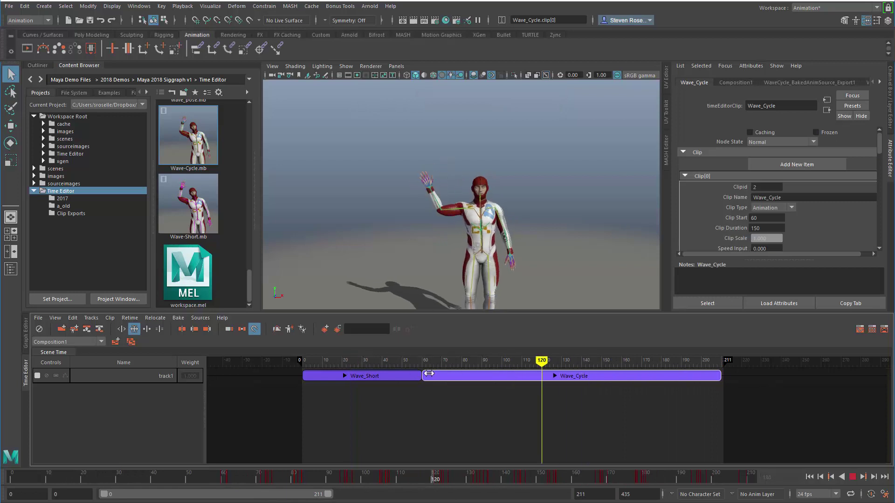
pyautogui.moveTo(333, 367)
pyautogui.mouseDown()
pyautogui.moveTo(524, 367)
pyautogui.moveTo(348, 369)
pyautogui.mouseUp()
pyautogui.hotkey('alt', 'v')
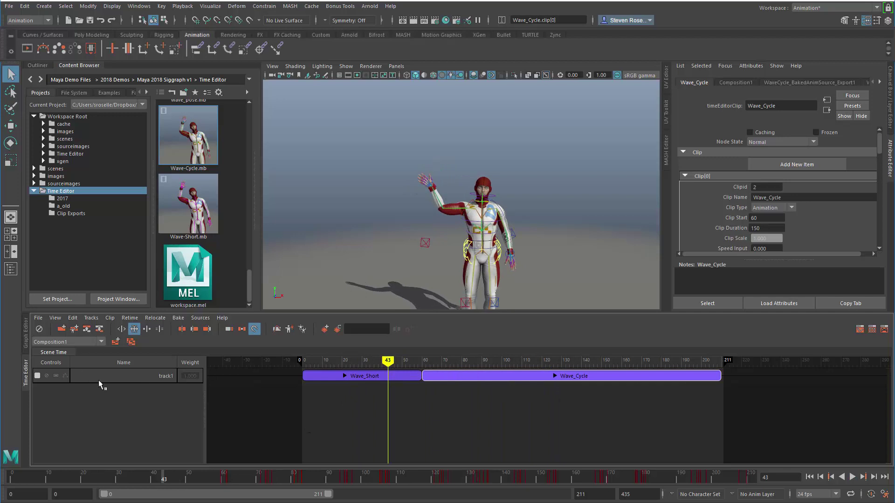
# Add a second track and move the Wave_Cycle clip onto it, starting at frame 0
pyautogui.rightClick(246, 390)
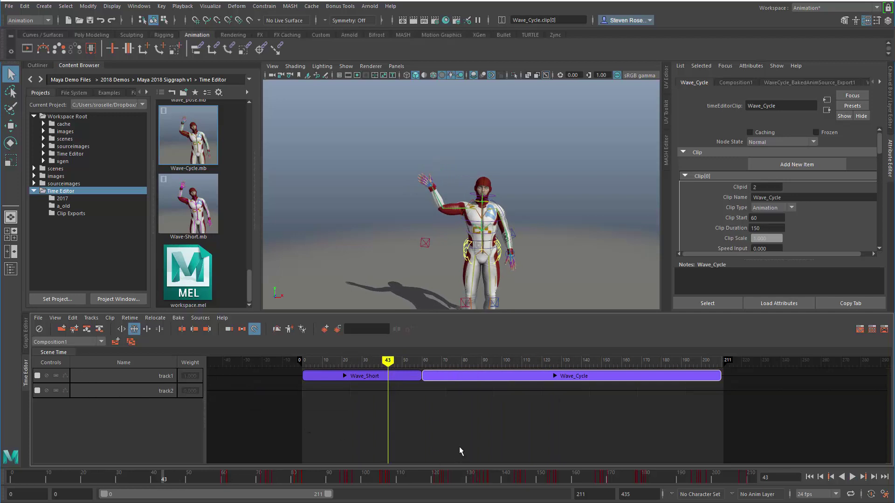
pyautogui.click(466, 374)
pyautogui.moveTo(464, 375); pyautogui.dragTo(343, 400)
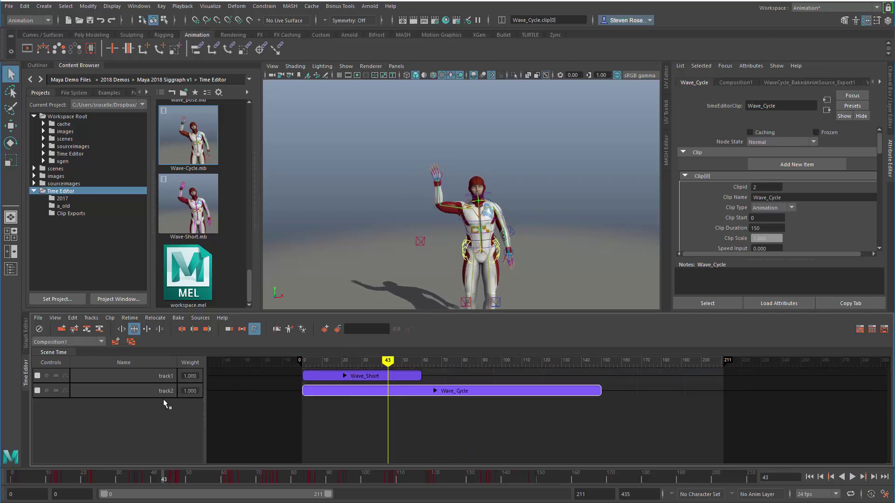
# Solo track1 and track2 in turn, scrubbing and playing Wave_Short and Wave_Cycle to compare their motion
pyautogui.click(54, 376)
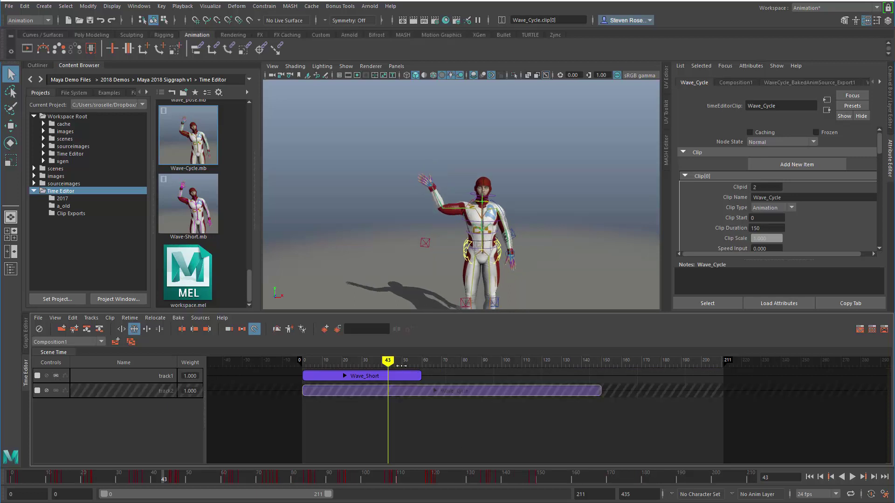
pyautogui.moveTo(395, 364); pyautogui.dragTo(327, 364)
pyautogui.click(56, 391)
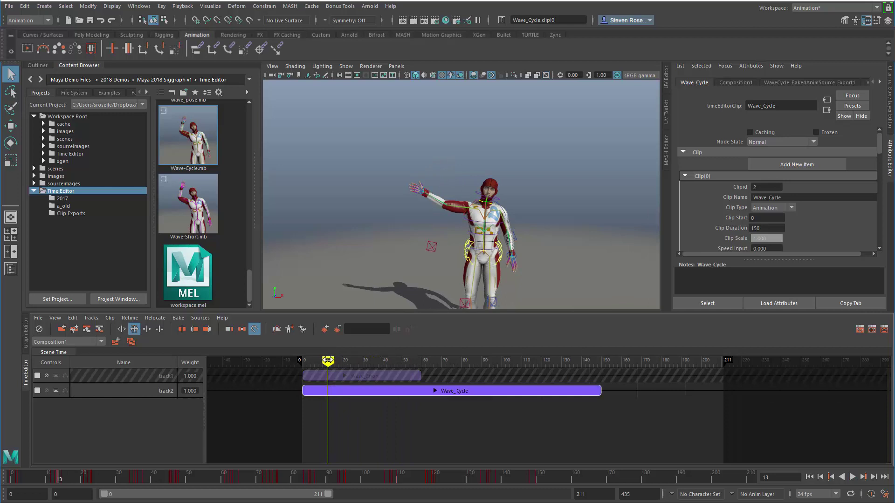
pyautogui.hotkey('alt', 'v')
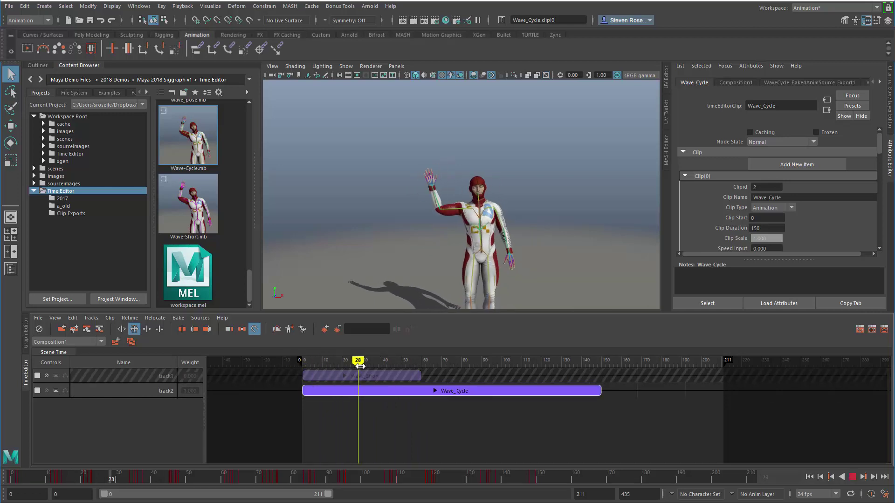
pyautogui.moveTo(457, 369); pyautogui.dragTo(506, 385)
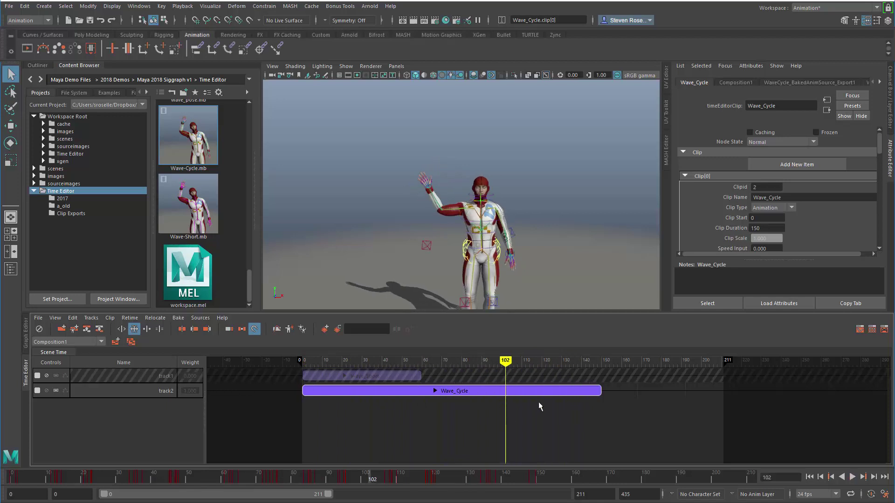
# Examine the Wave_Cycle clip's curves in the Graph Editor and return to the Time Editor
pyautogui.click(26, 342)
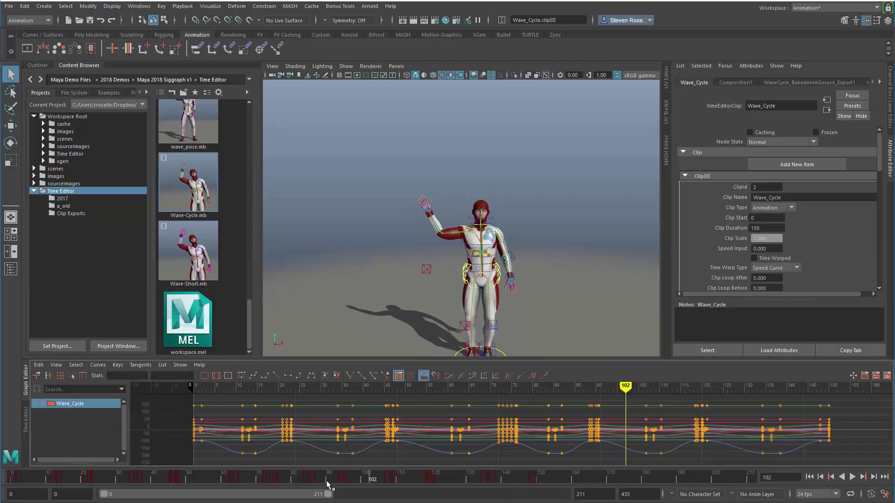
pyautogui.click(27, 420)
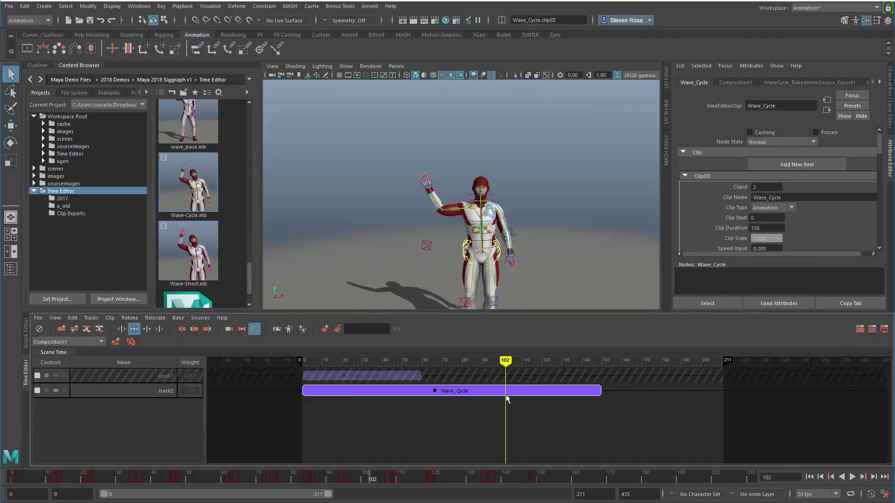